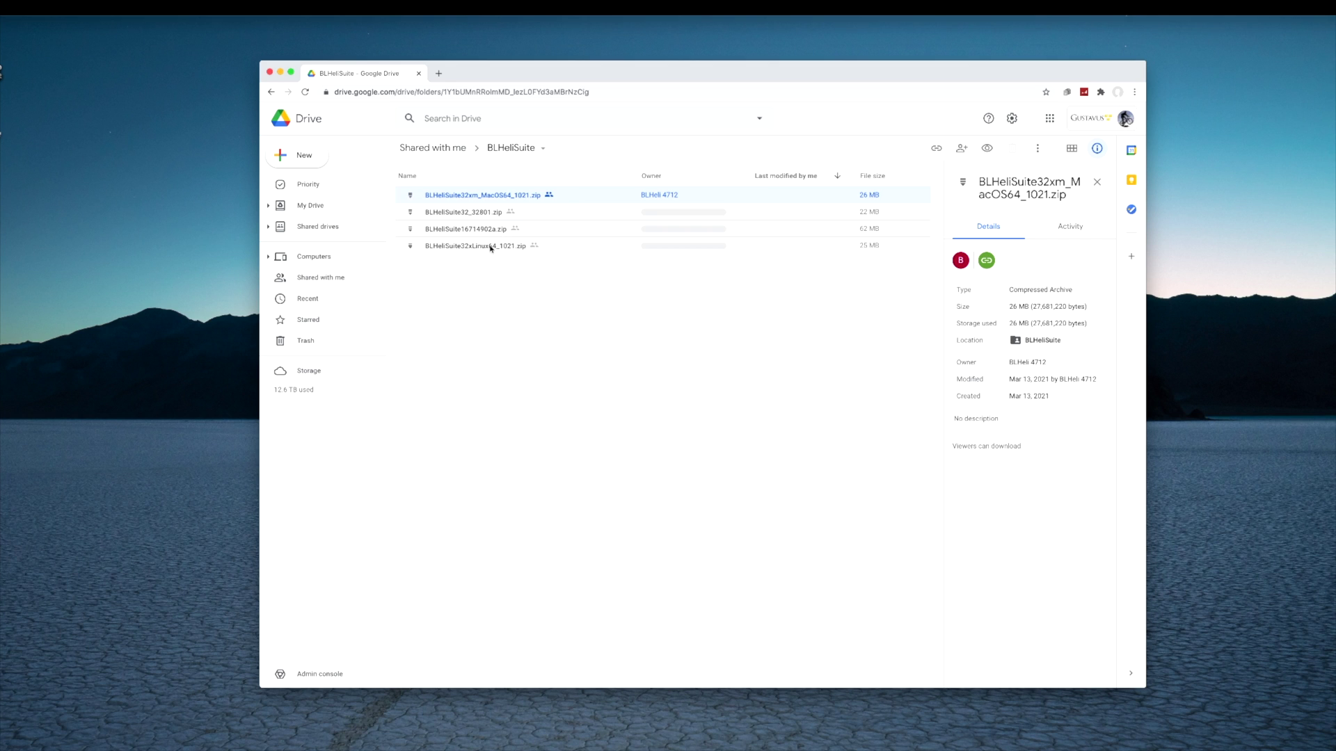
Download BLHeliSuite32xm_MacOS64_1021.zip from the shared BLHeliSuite folder into Downloads, accepting the missing virus scan.
left_click(480, 213)
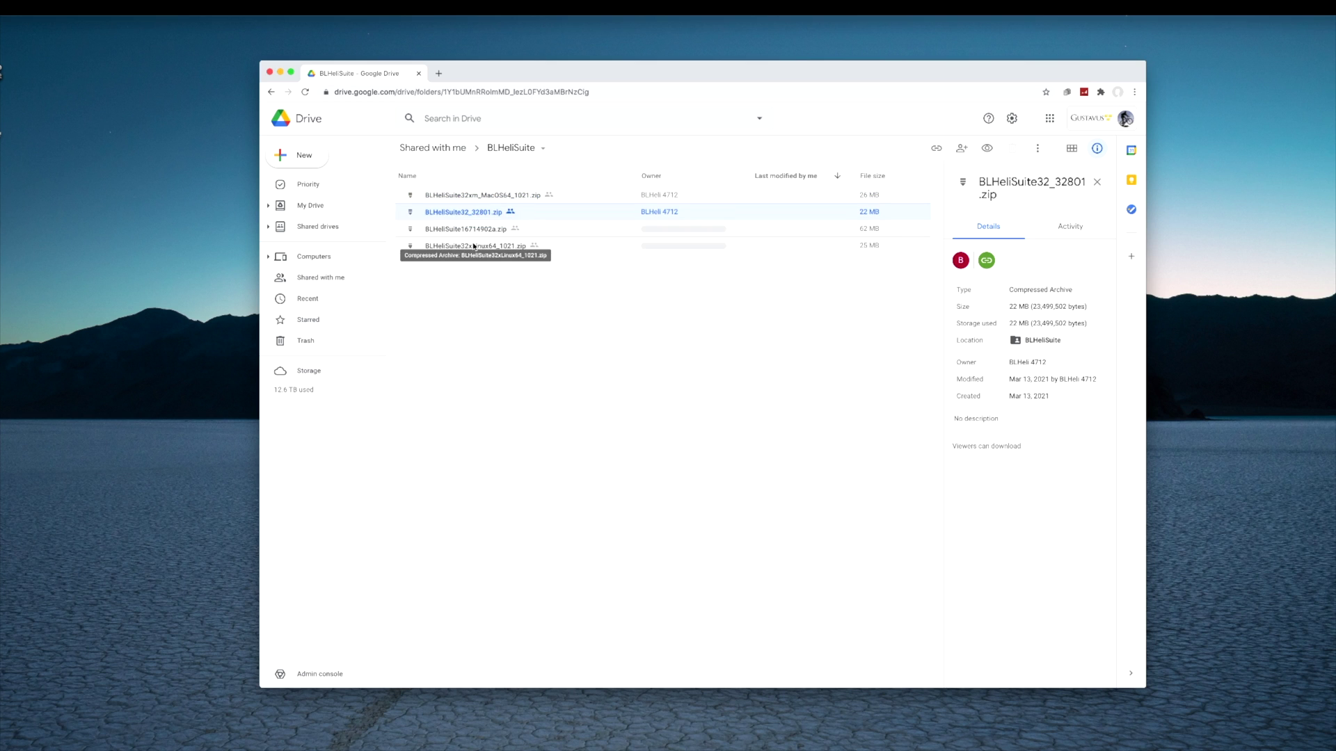
left_click(497, 241)
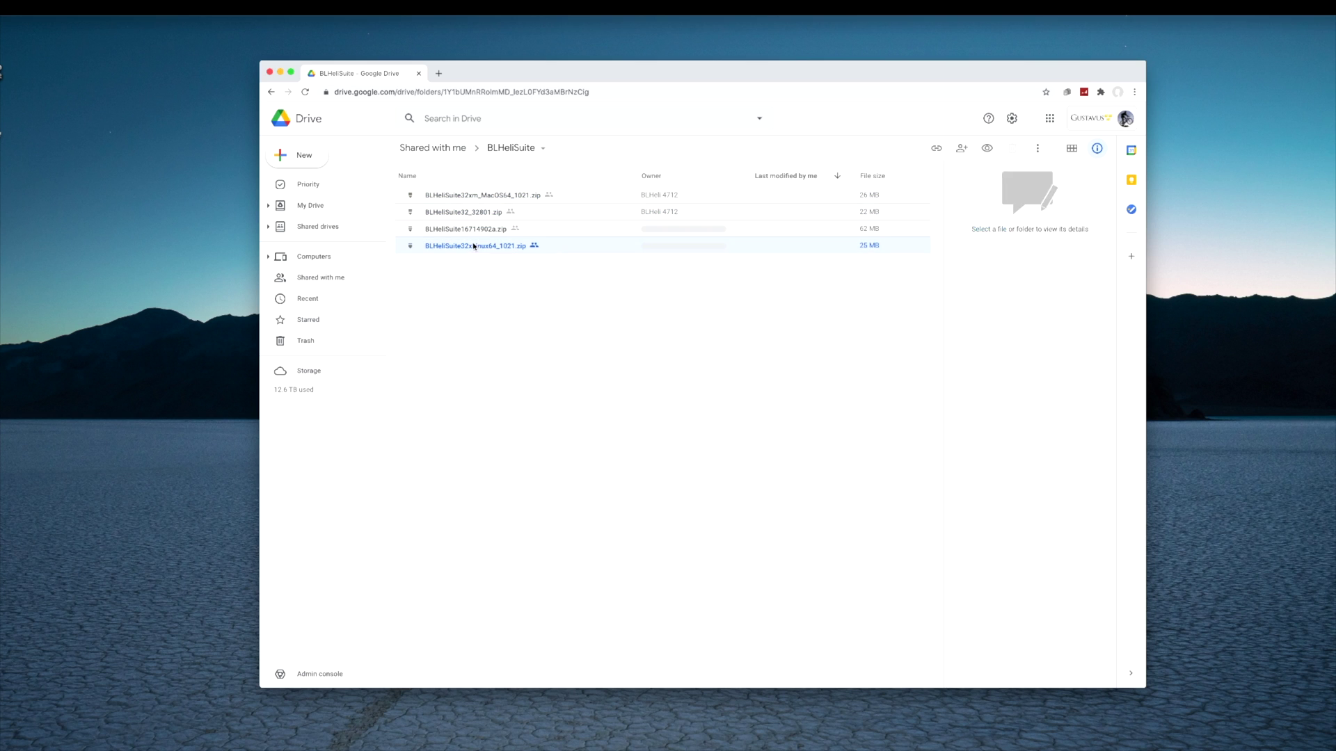
left_click(517, 213)
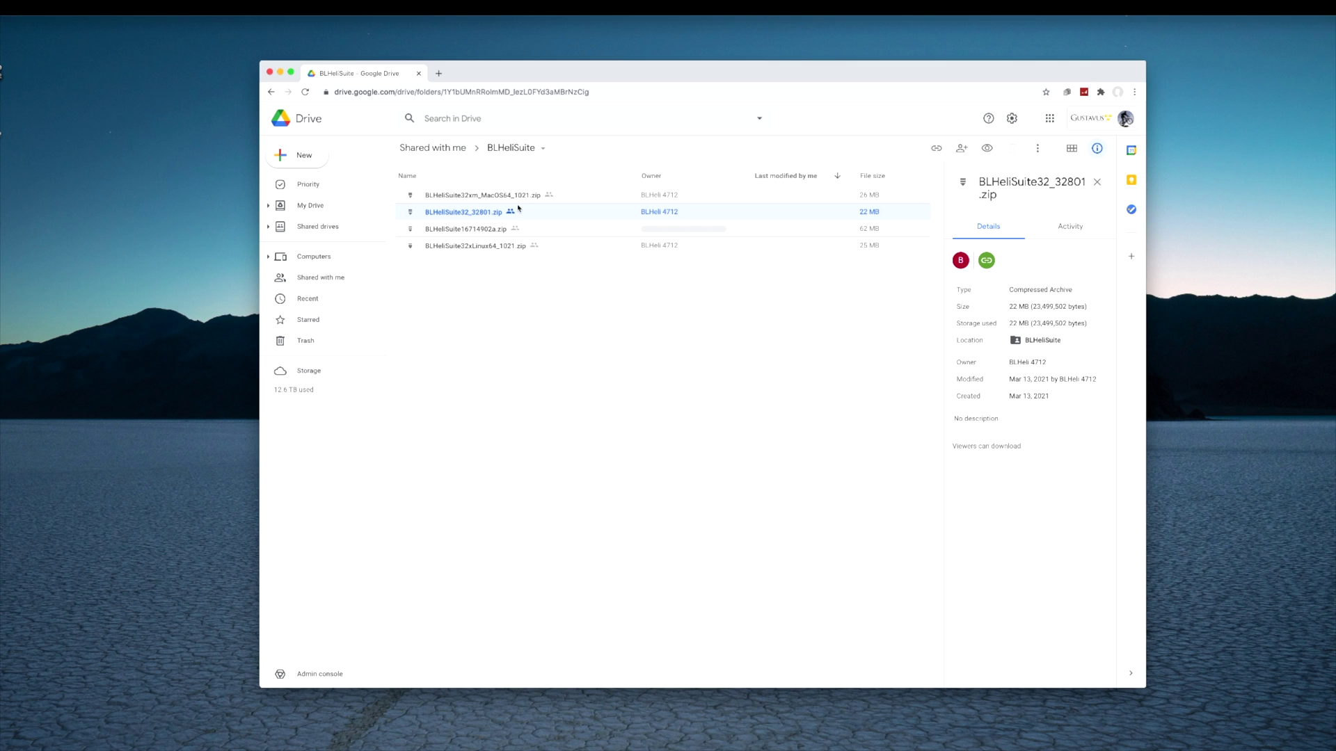
left_click(515, 198)
right_click(516, 198)
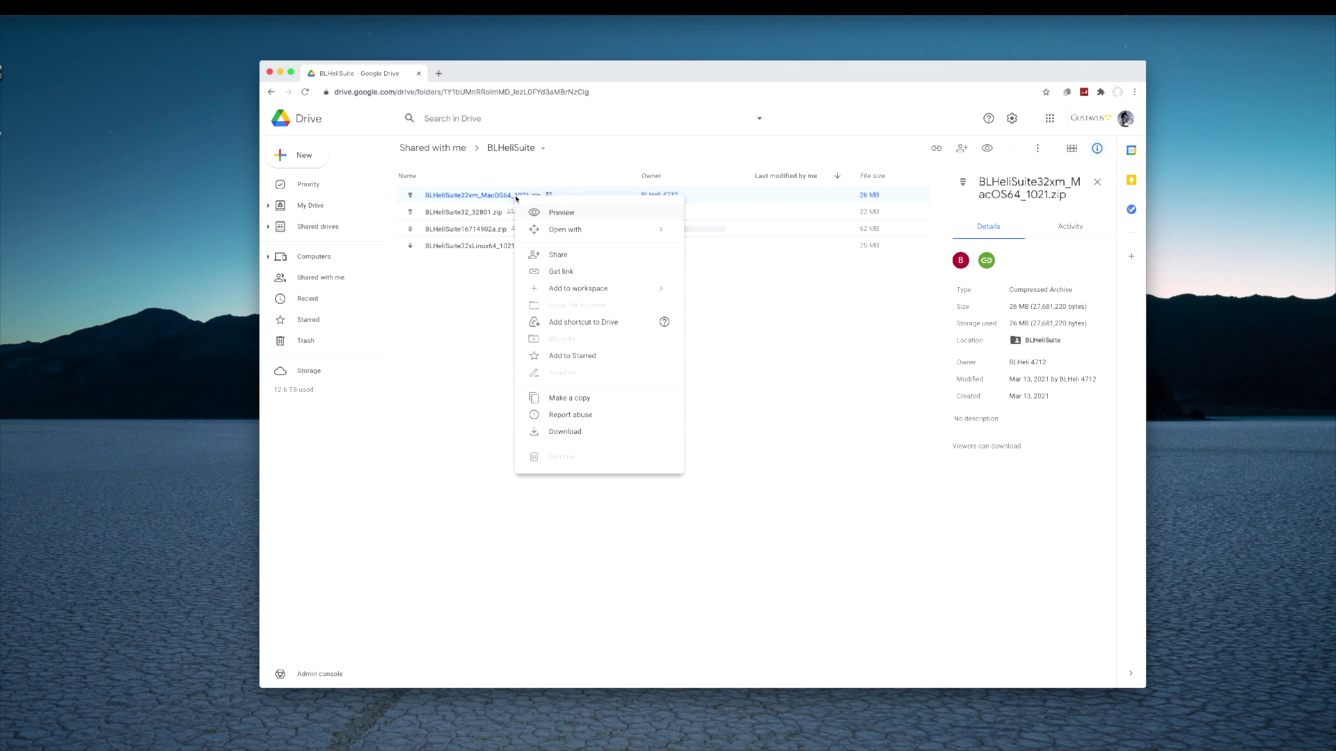
left_click(591, 437)
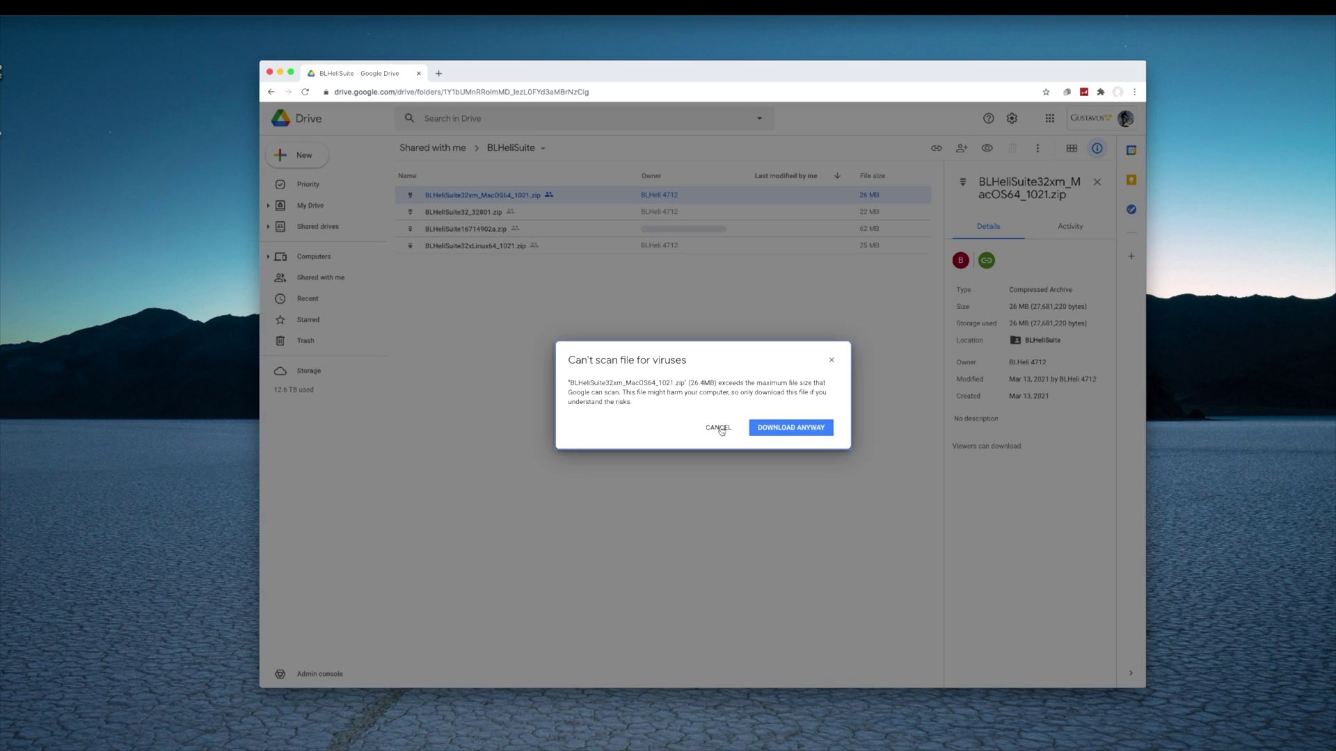
left_click(765, 429)
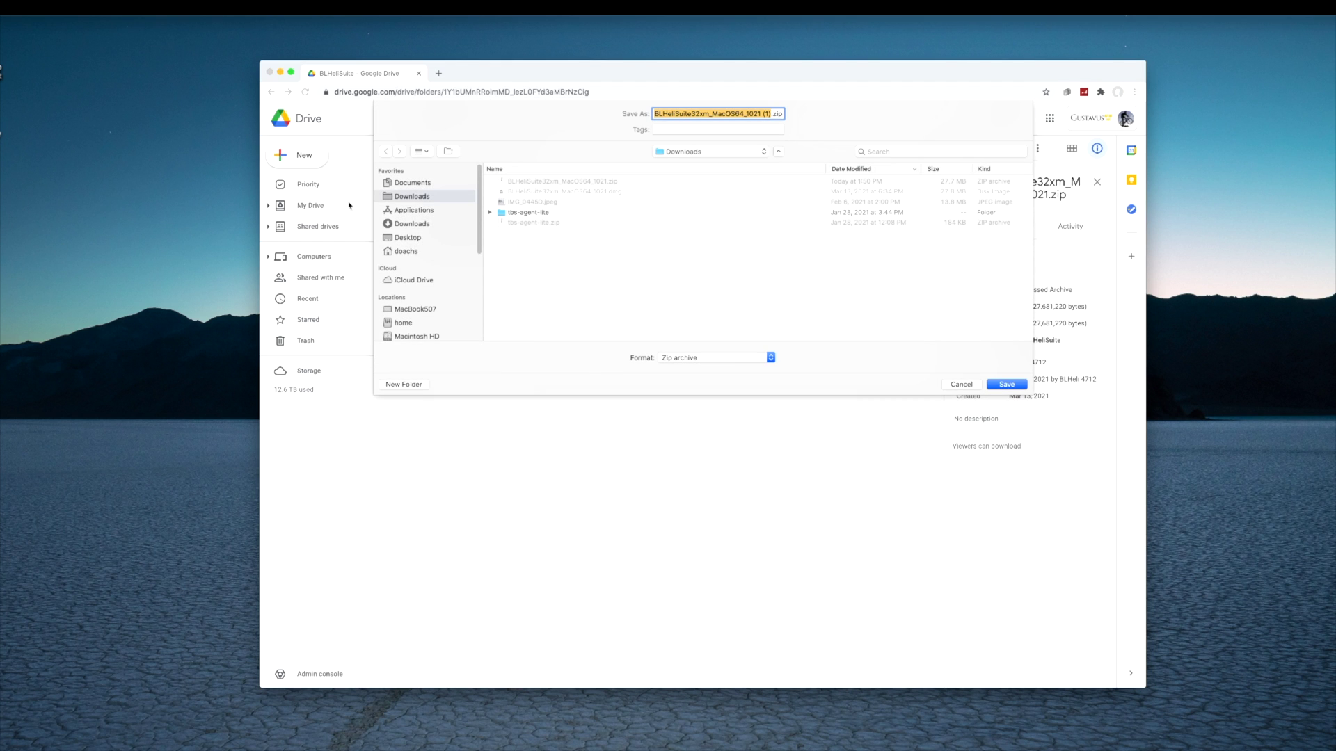
left_click(997, 386)
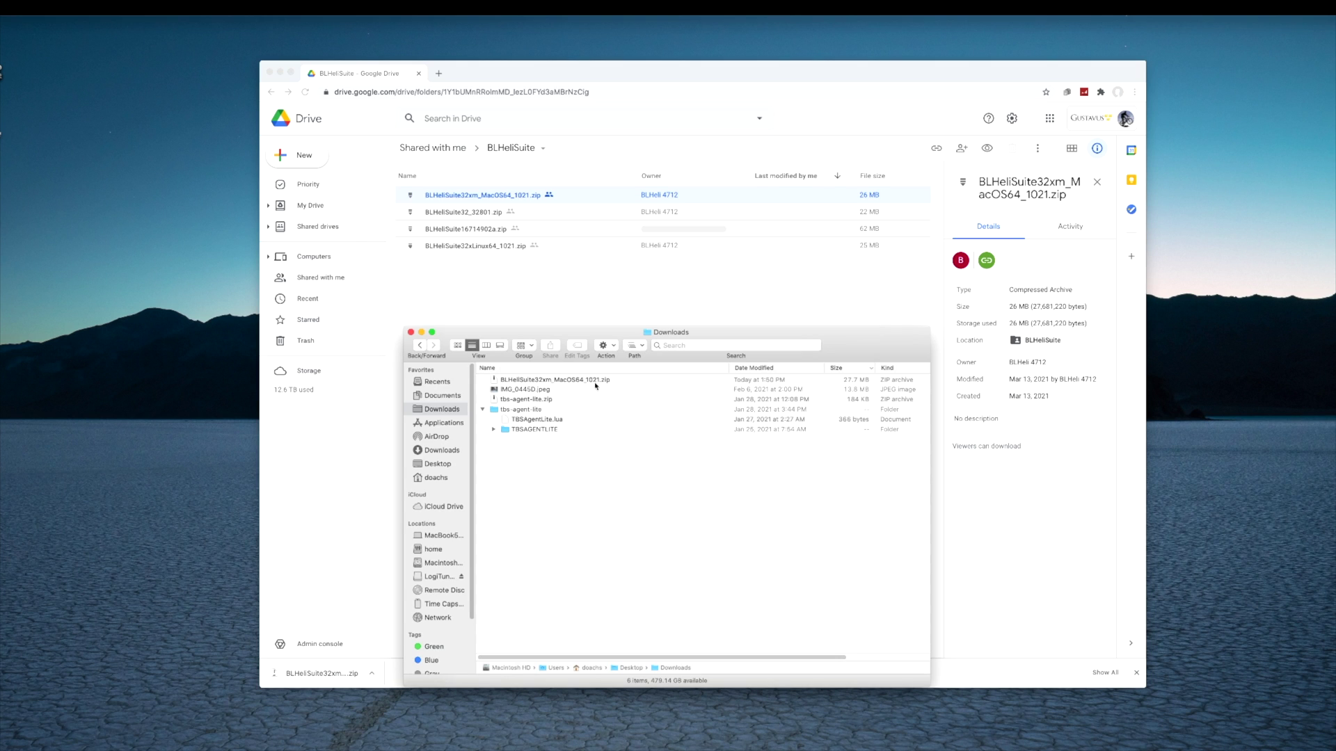
Extract the downloaded BLHeliSuite32xm archive, mount its disk image and display the image's contents.
double_click(595, 381)
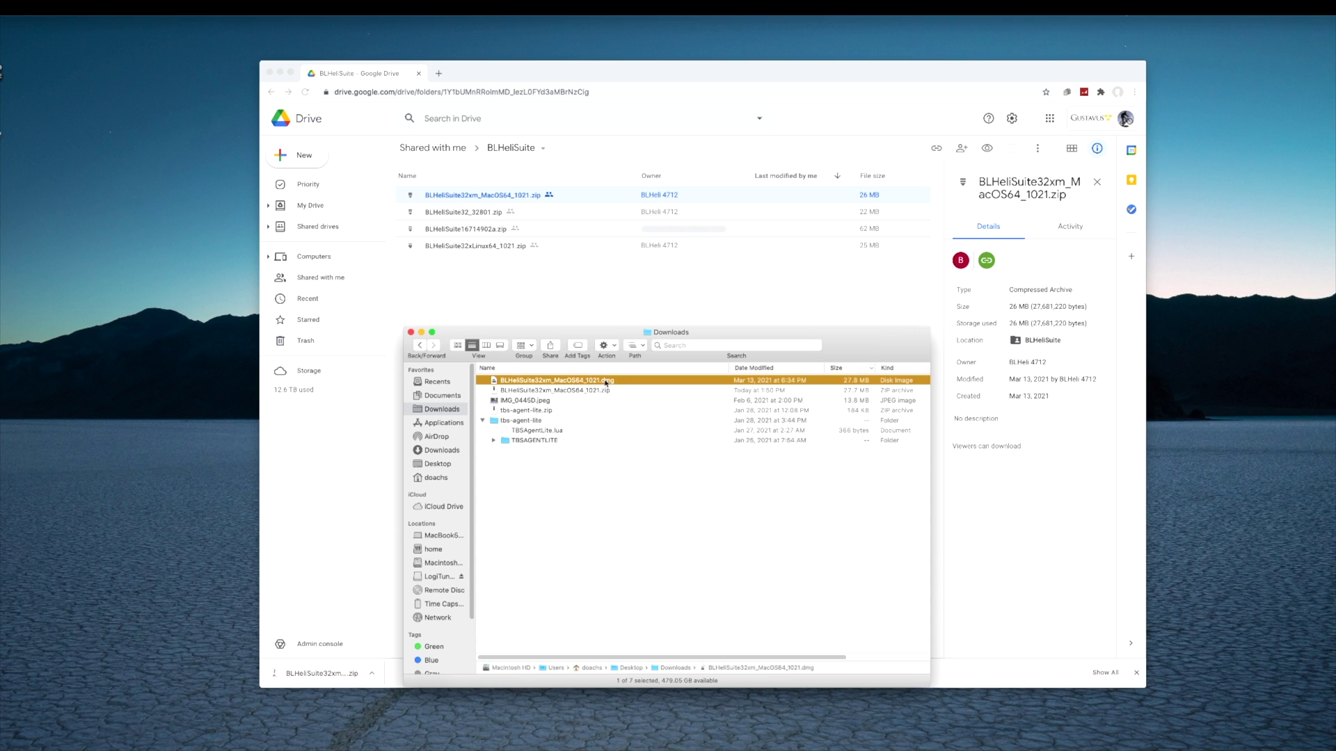
double_click(609, 381)
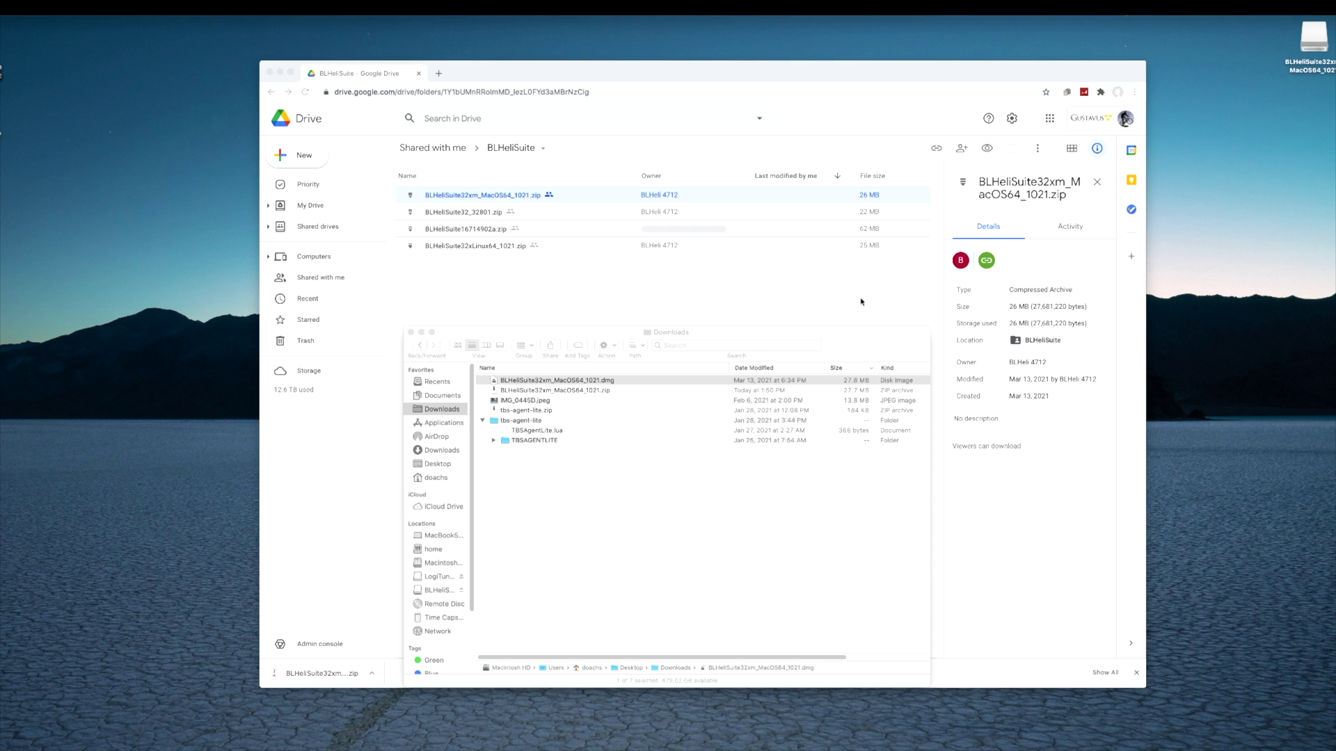
left_click(437, 591)
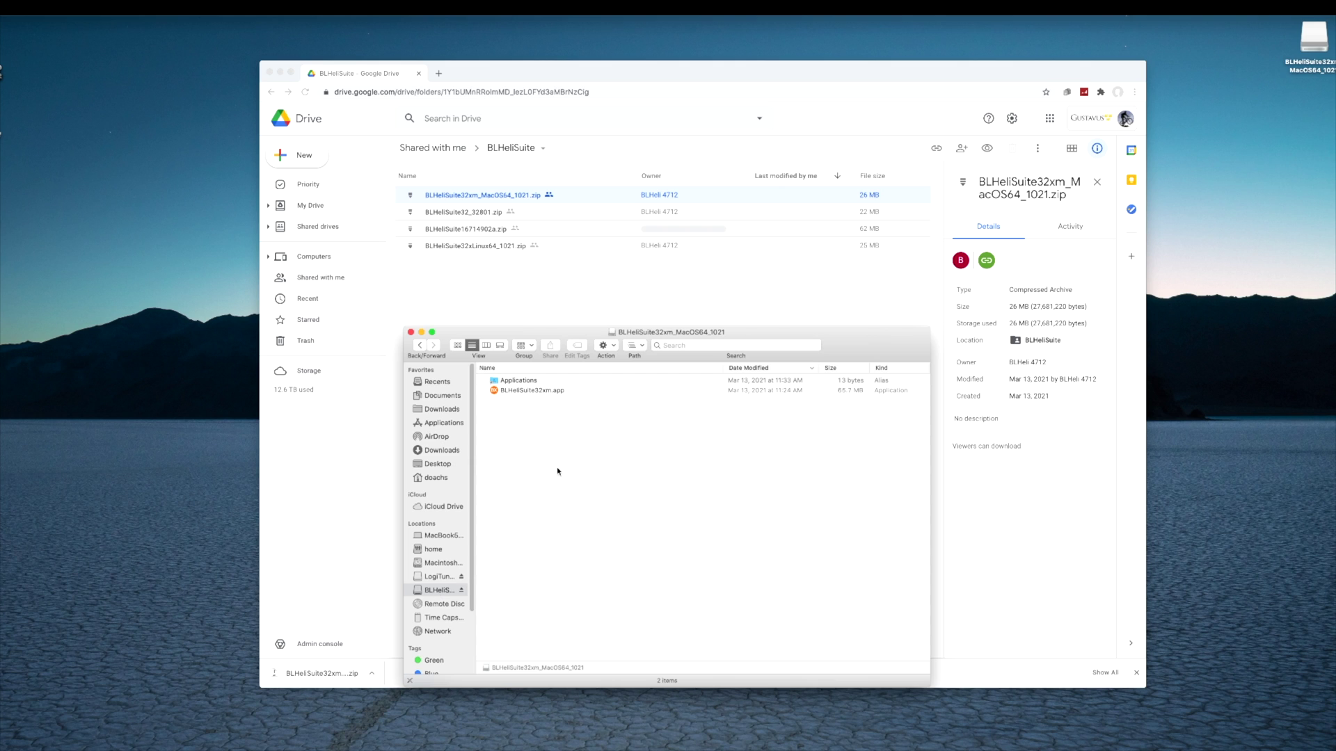
Copy BLHeliSuite32xm.app from the disk image into Applications and open the Applications folder.
left_click(545, 392)
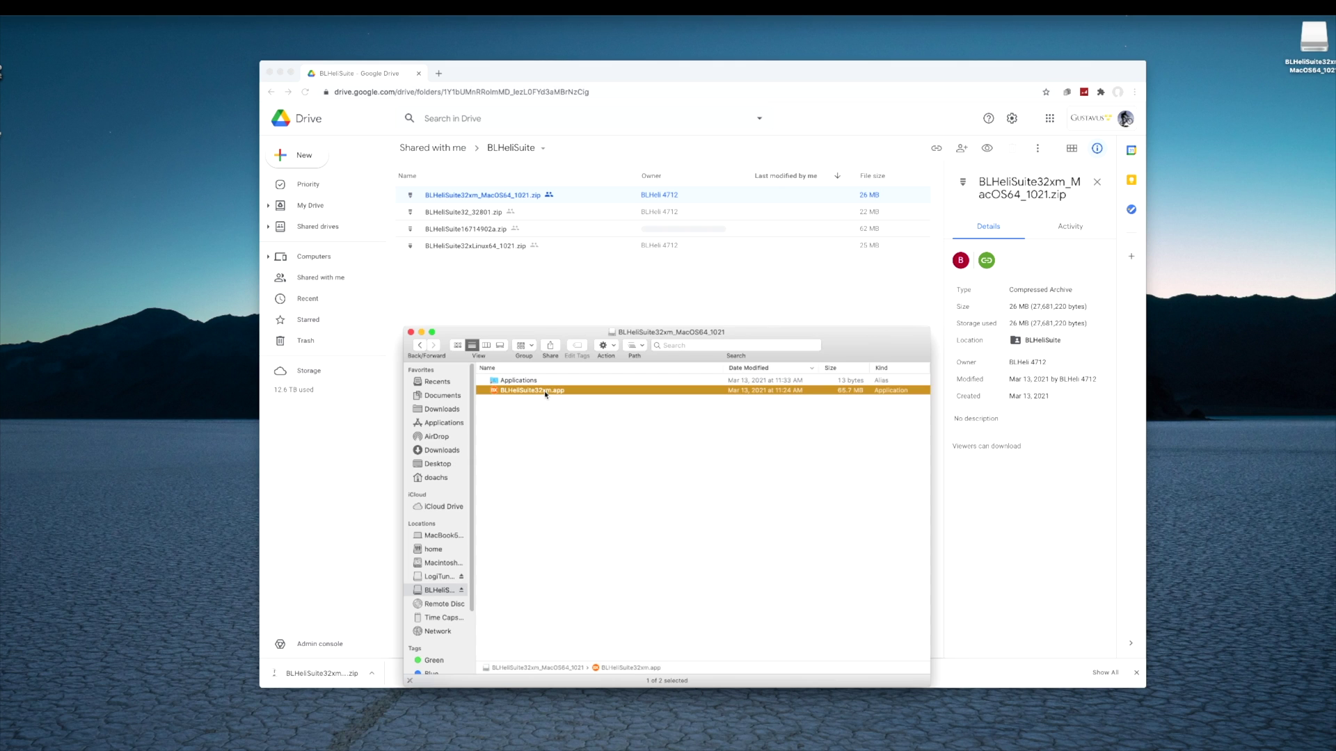
left_click_drag(545, 392, 511, 385)
left_click(444, 423)
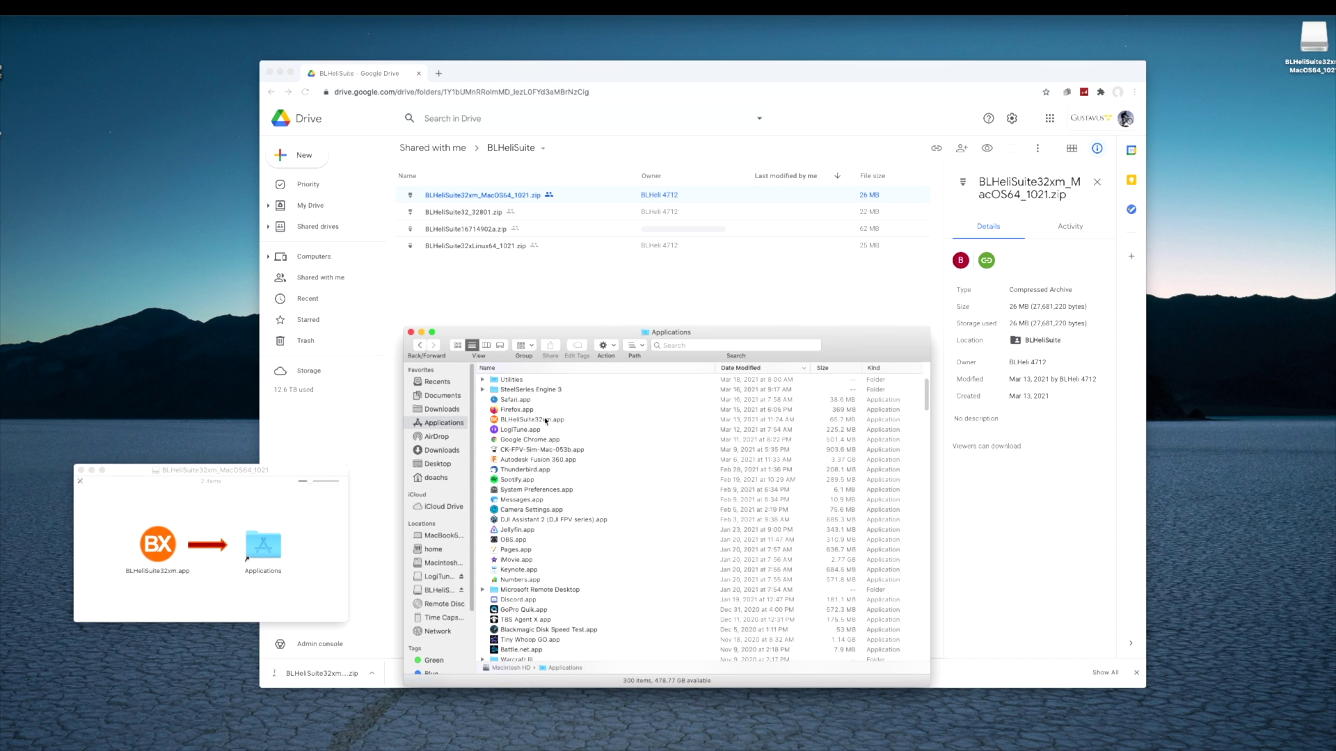
Try to launch BLHeliSuite32xm.app normally from the Applications folder, keeping the app instead of trashing it.
left_click(577, 420)
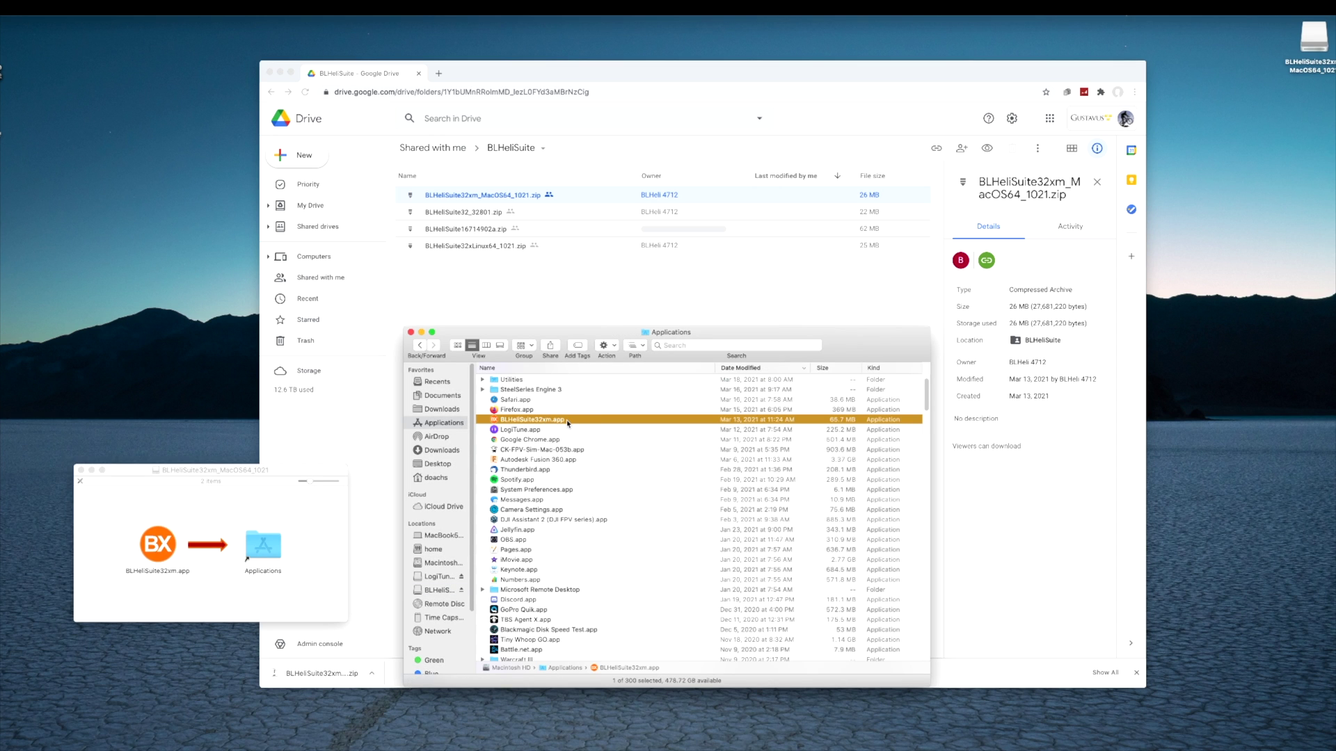
double_click(567, 421)
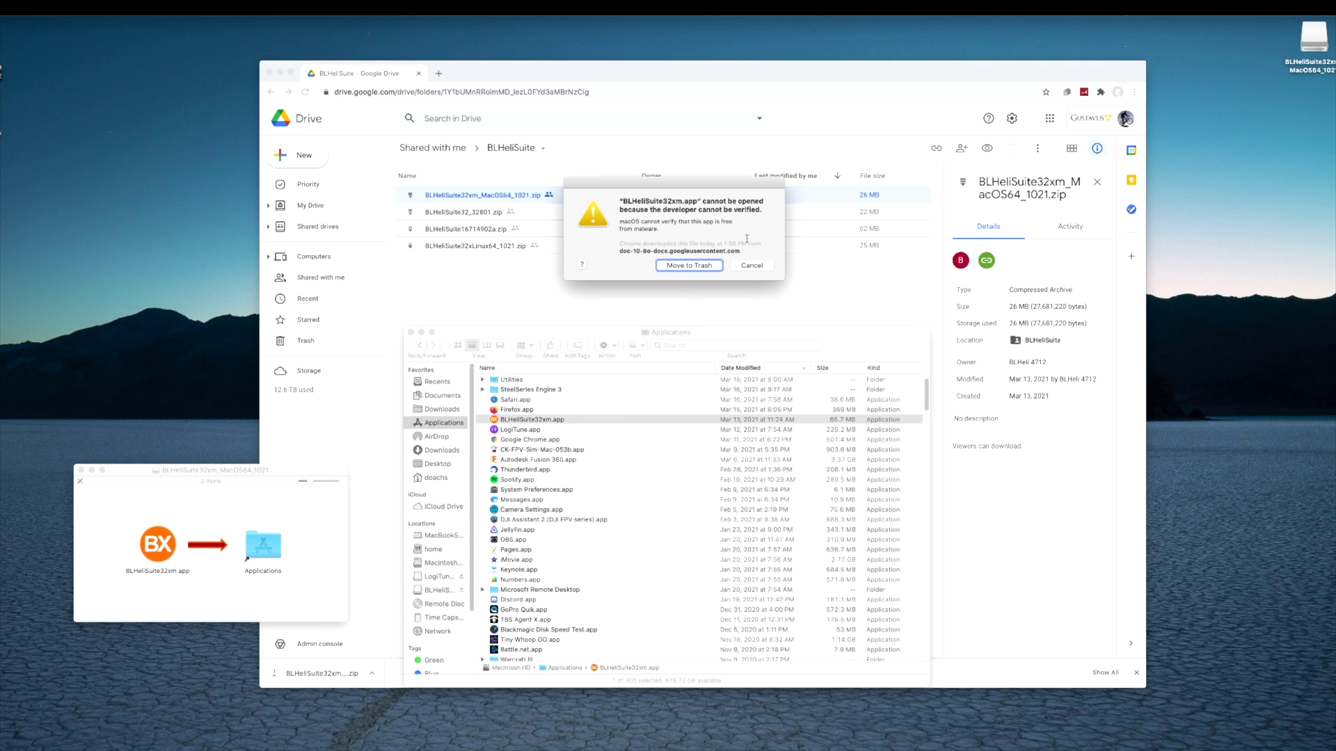
left_click(751, 267)
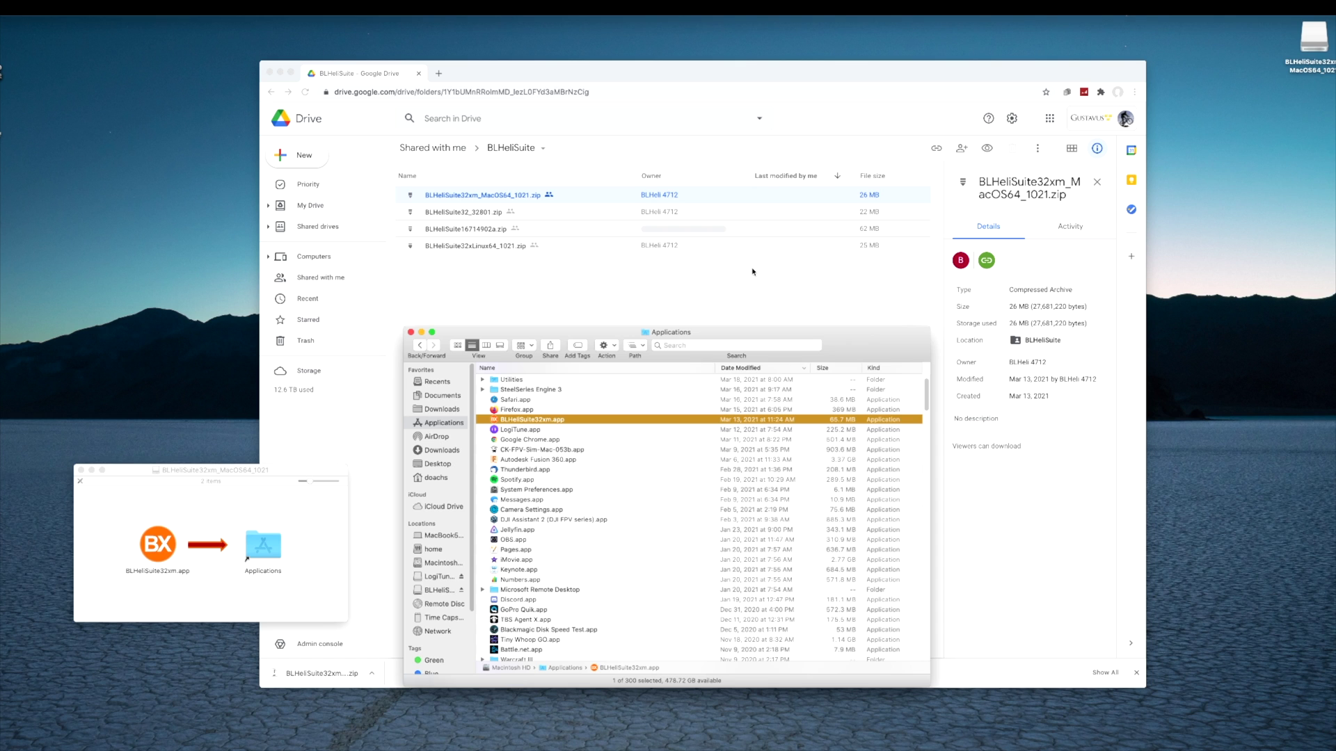
Open BLHeliSuite32xm.app by overriding the unverified-developer block, and allow it access to the Documents folder.
right_click(559, 422)
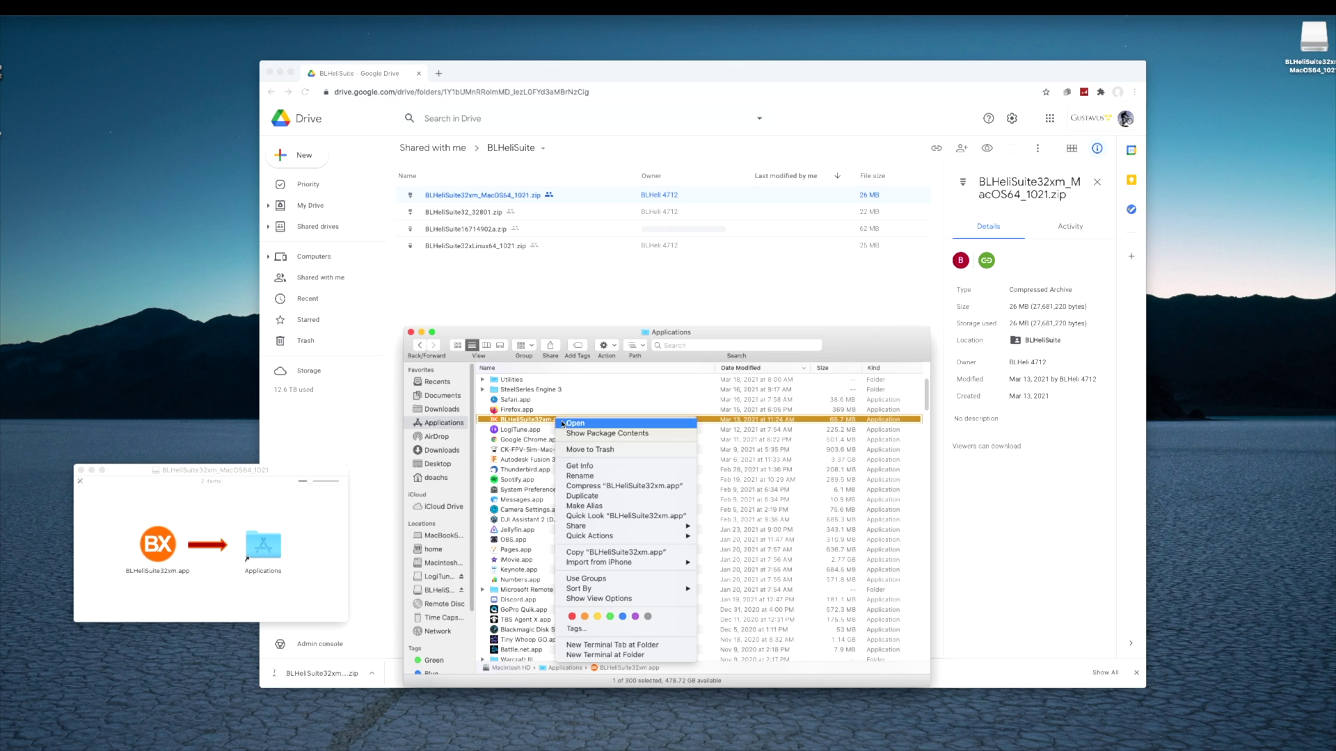
left_click(572, 423)
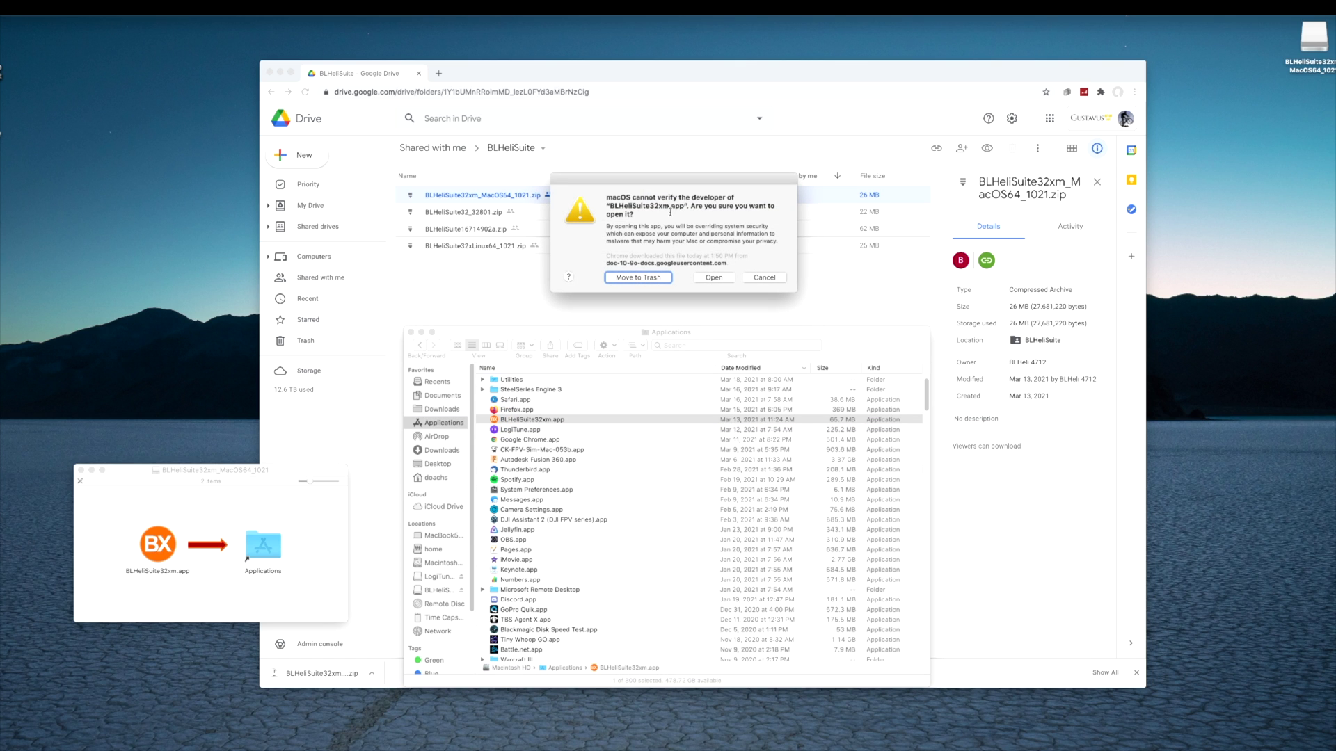
left_click(715, 277)
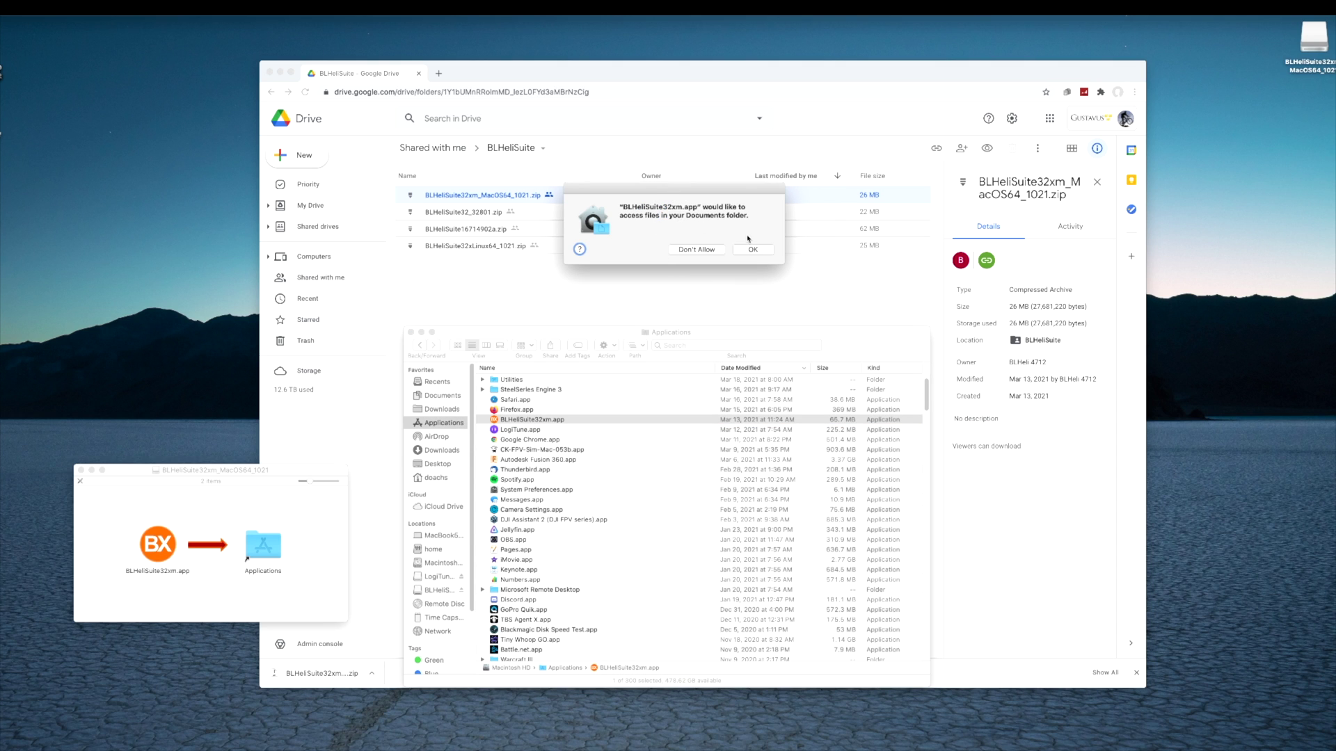
left_click(749, 249)
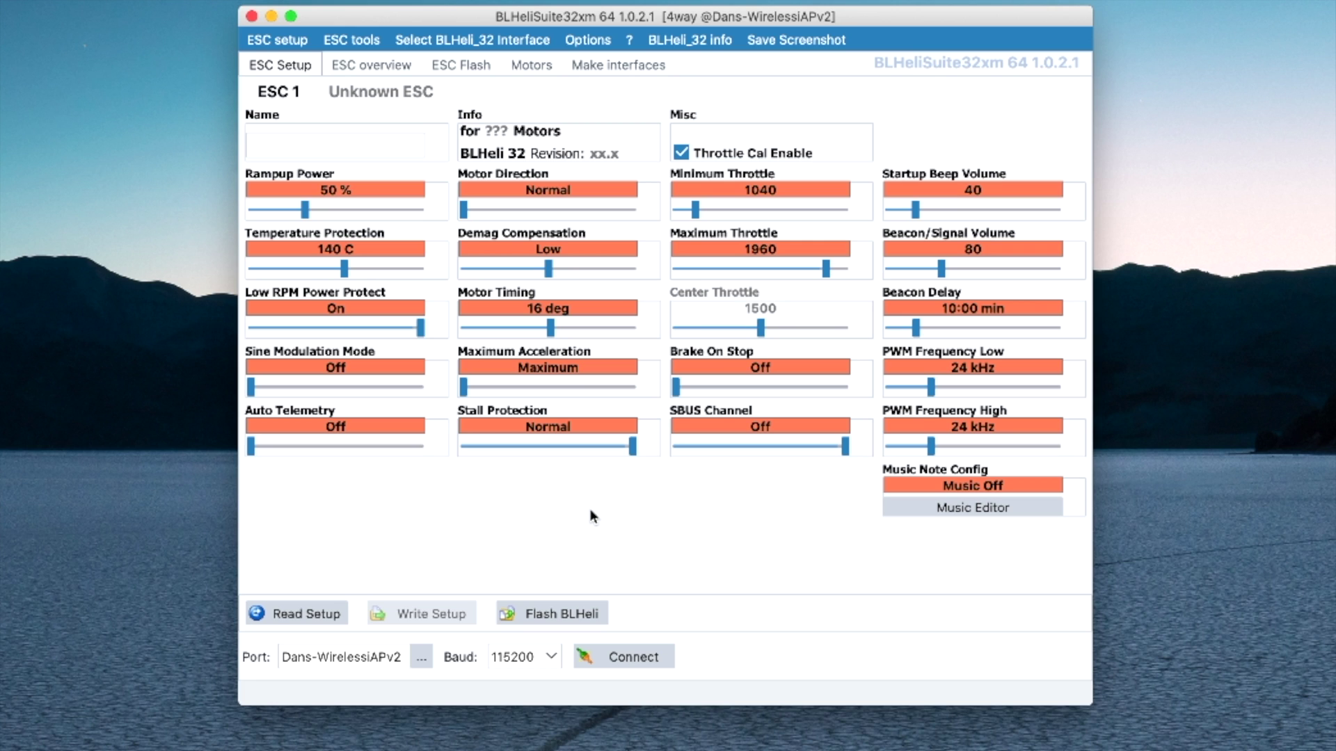
Select the flight controller's usbmodem port and connect to it.
left_click(411, 657)
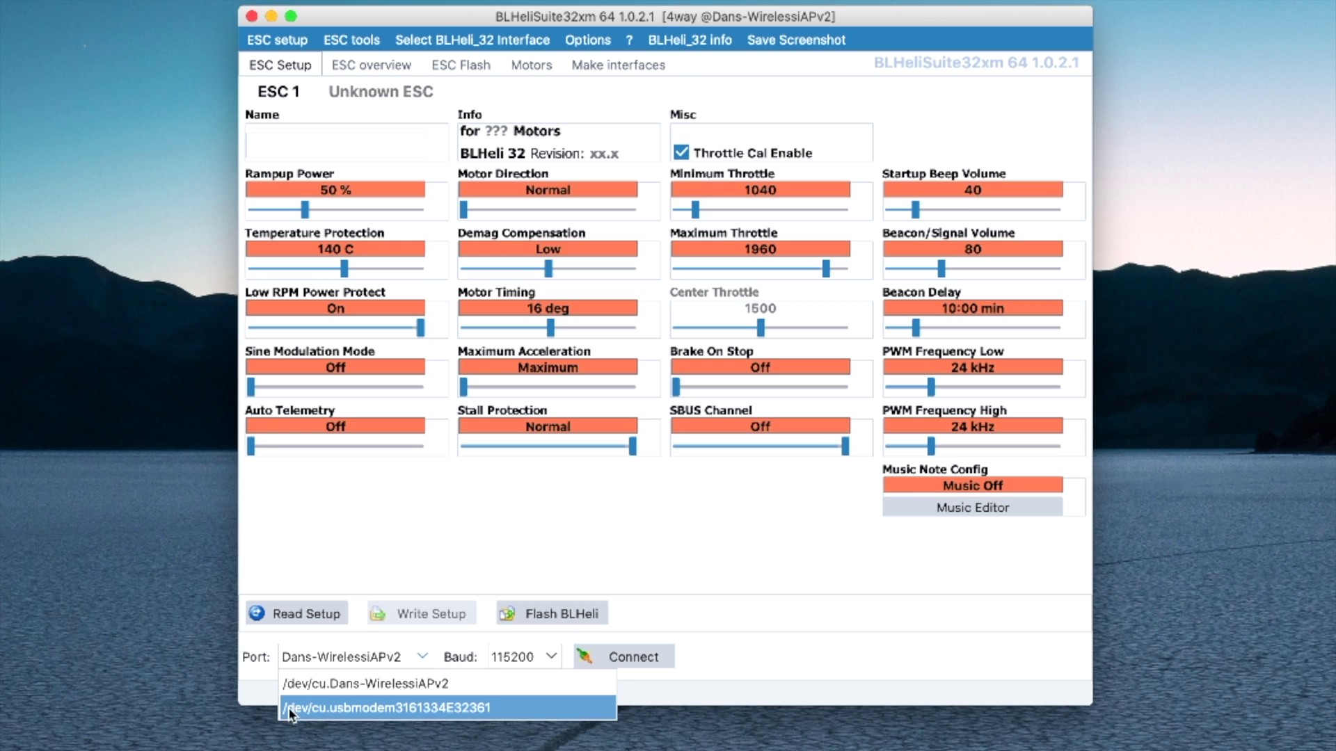
left_click(433, 709)
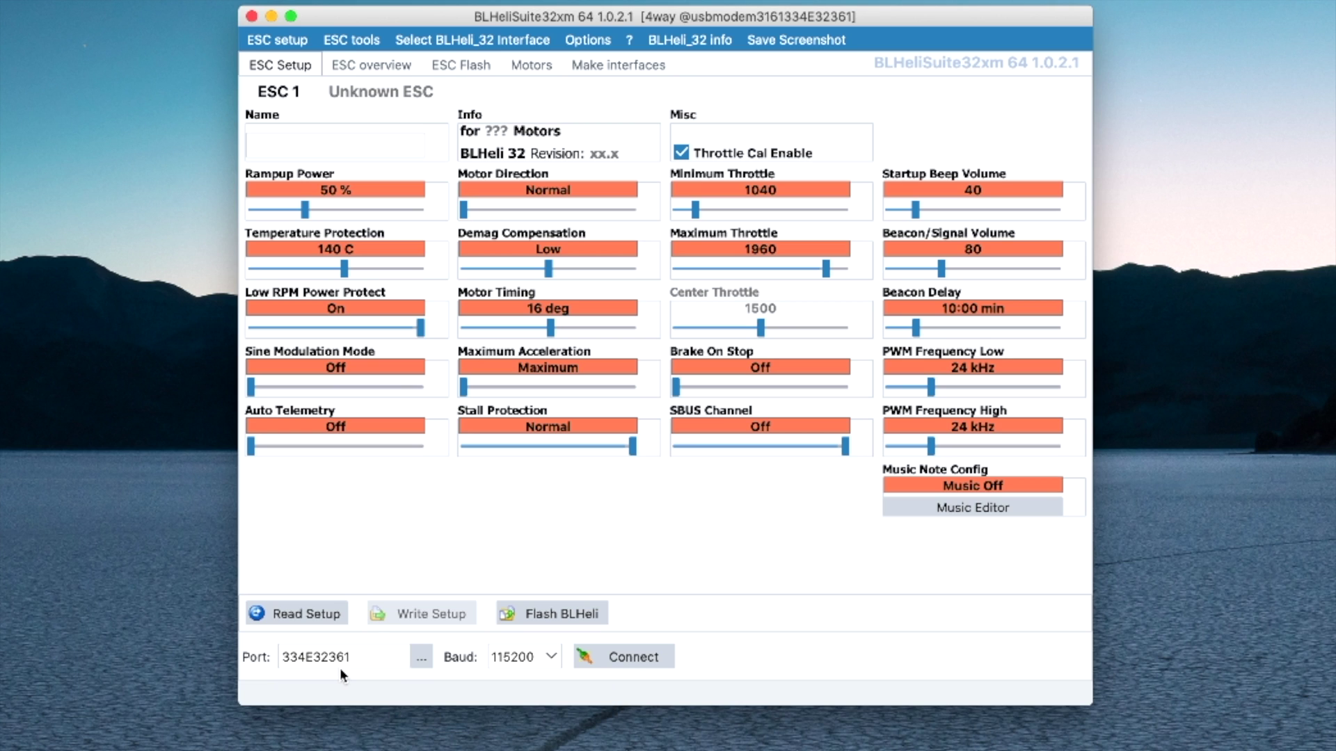
left_click(597, 655)
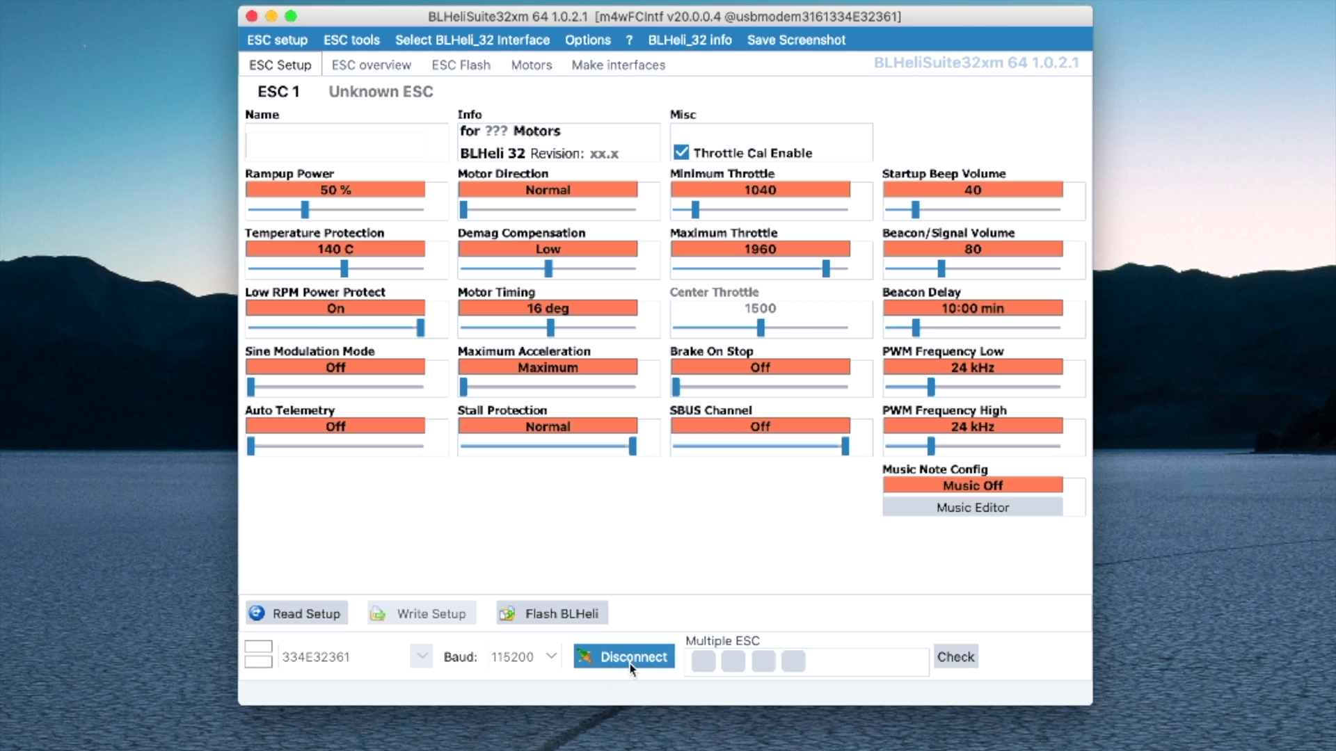
Check the connected ESCs, examine the firmware revision reported for ESC 1 and load the ESC setup.
left_click(961, 662)
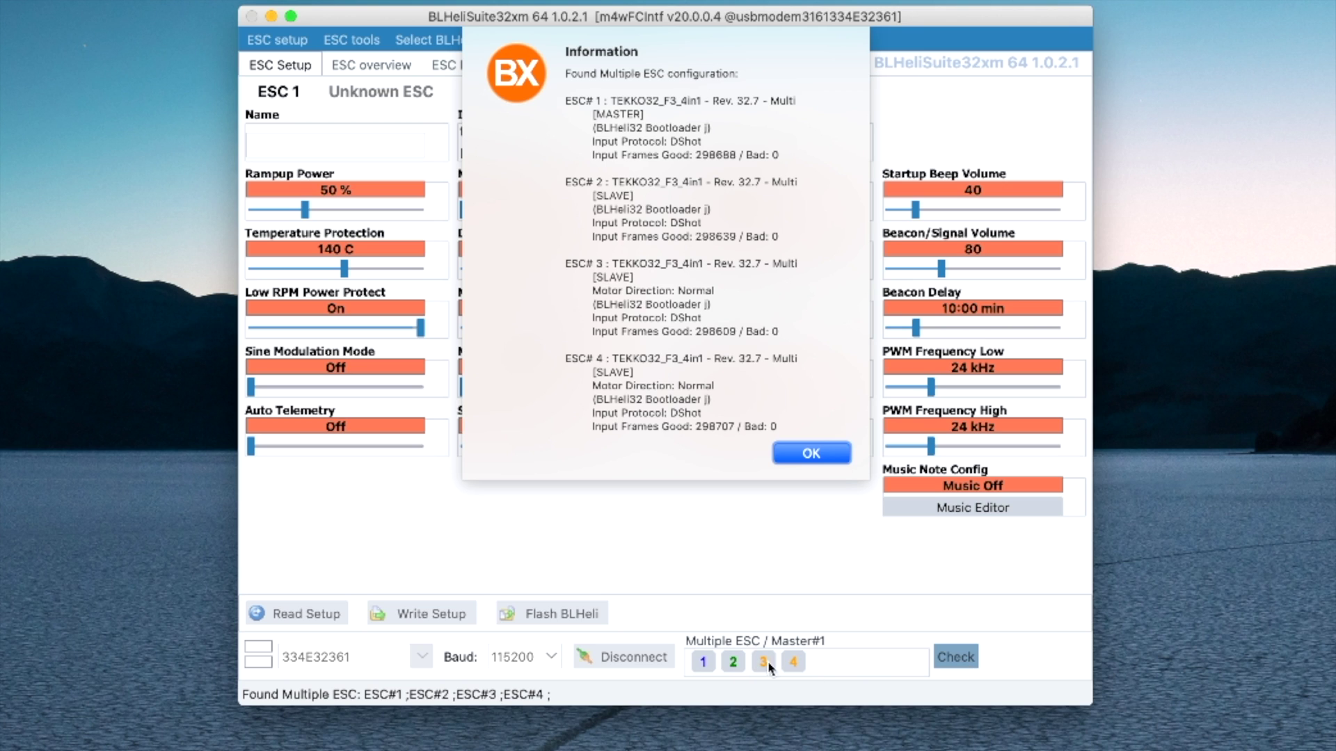
triple_click(628, 102)
left_click(734, 101)
double_click(742, 102)
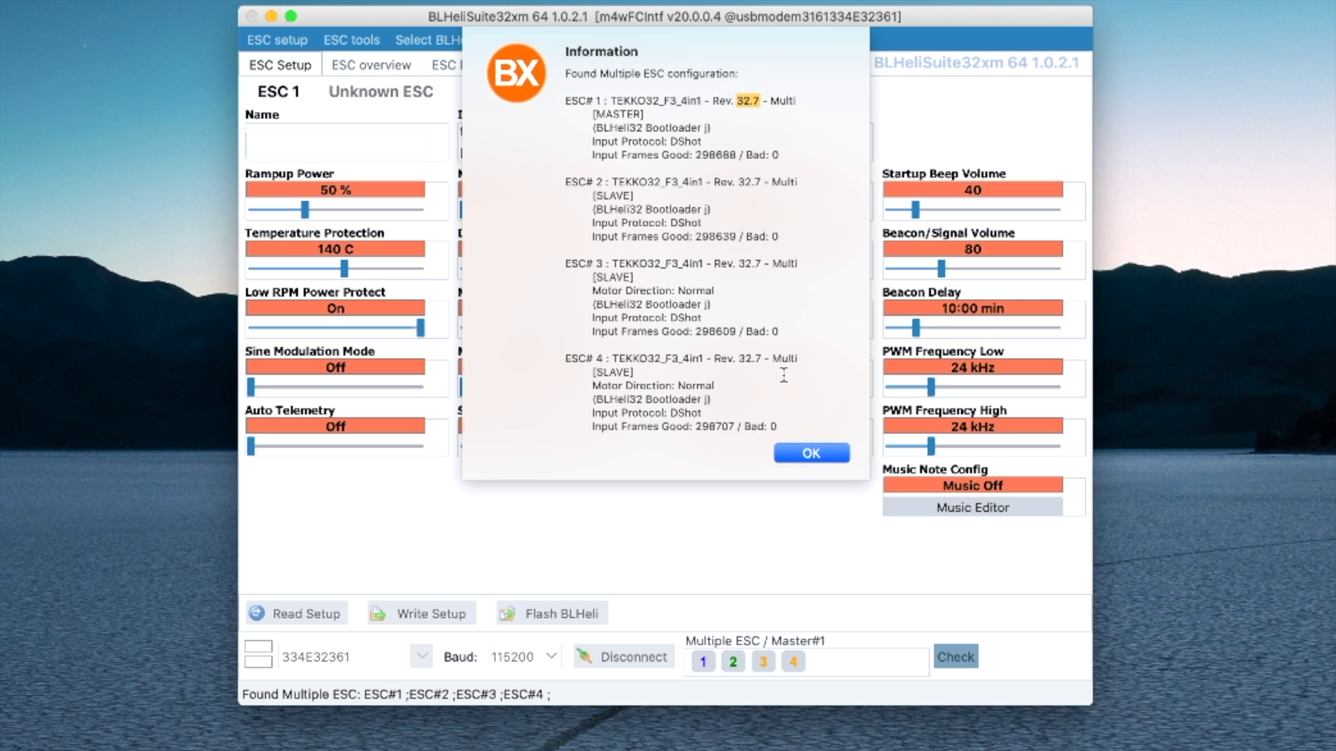
left_click(822, 453)
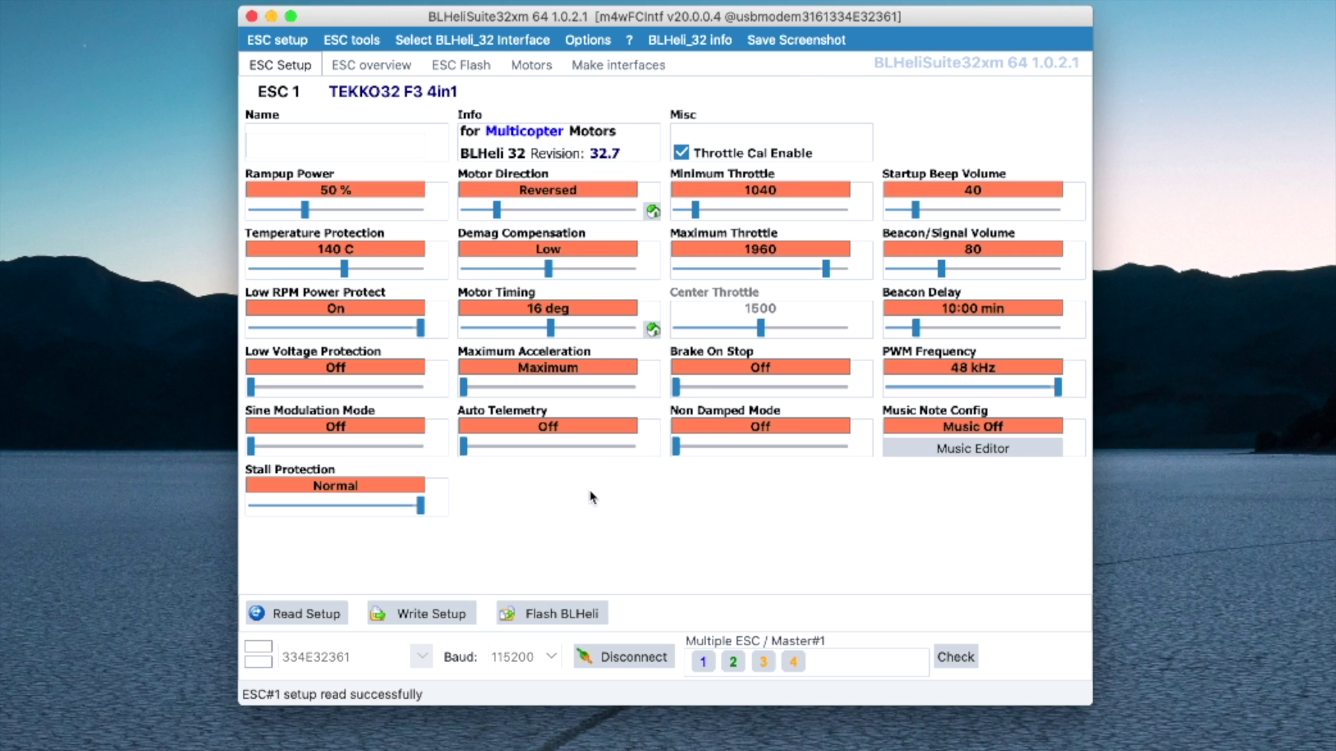
Choose the latest BLHeli_32 revision, 32.8 for TEKKO32_F3_4in1, as the firmware to flash to ESC 1.
left_click(548, 613)
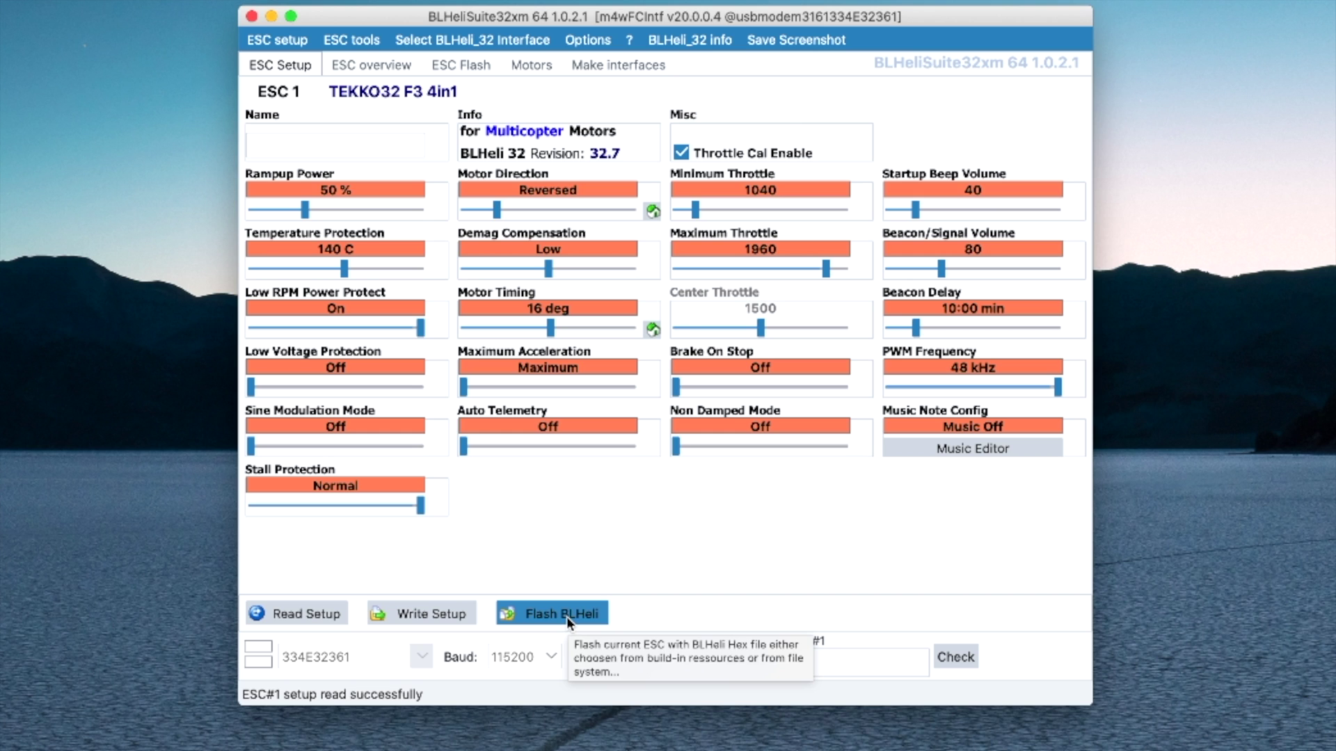
left_click(567, 617)
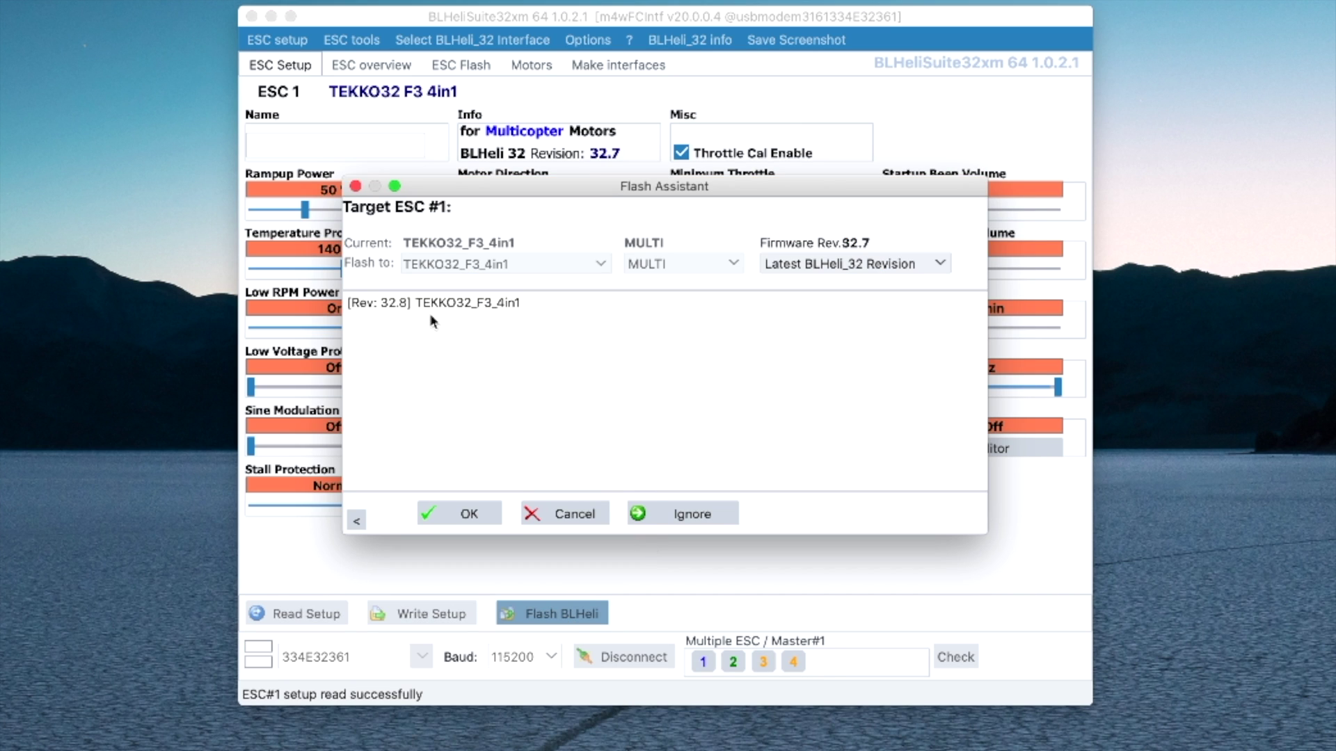
left_click(462, 306)
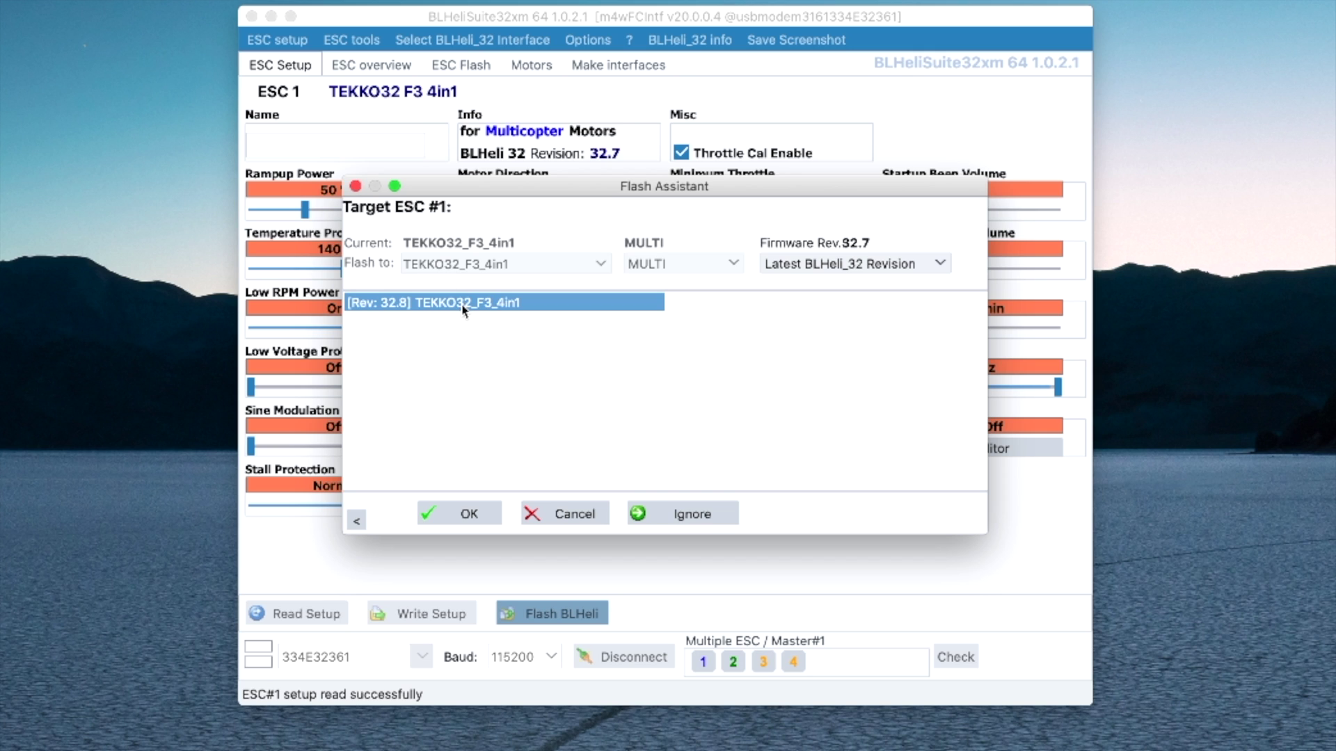
left_click(895, 264)
left_click(895, 264)
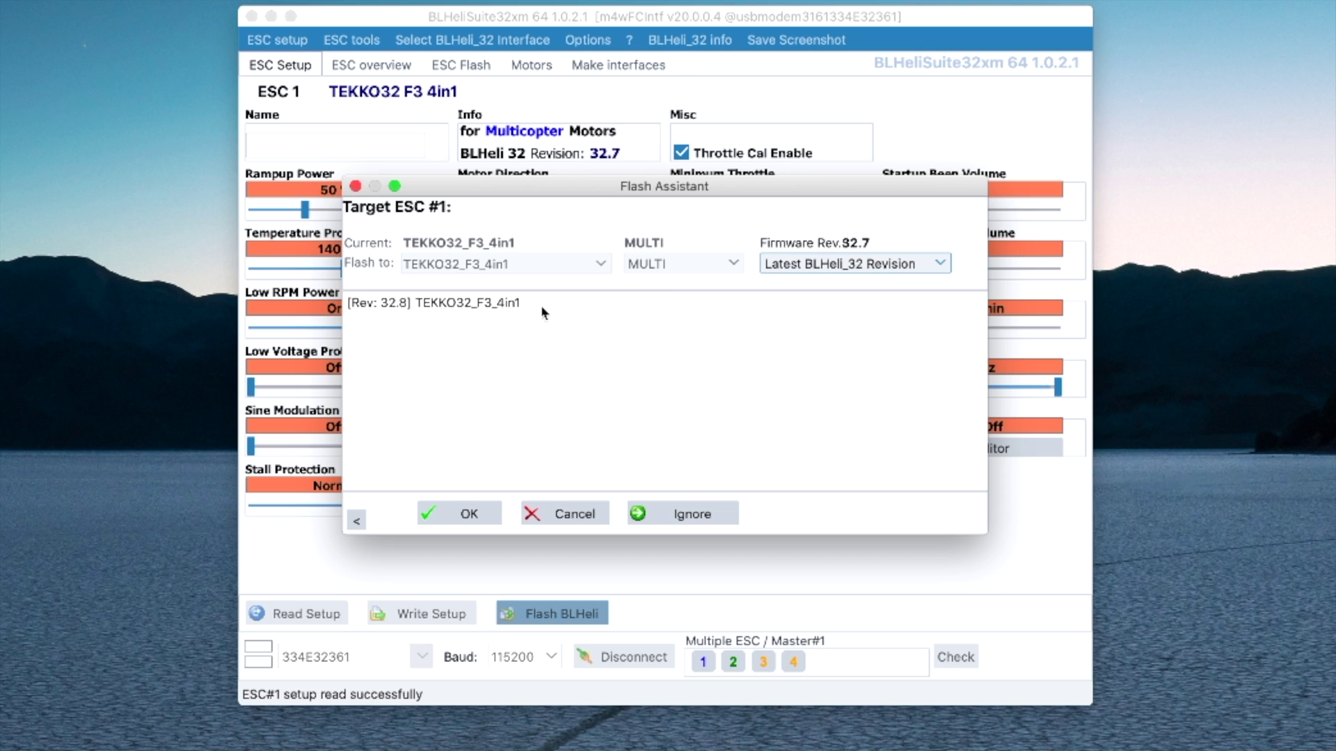
left_click(391, 303)
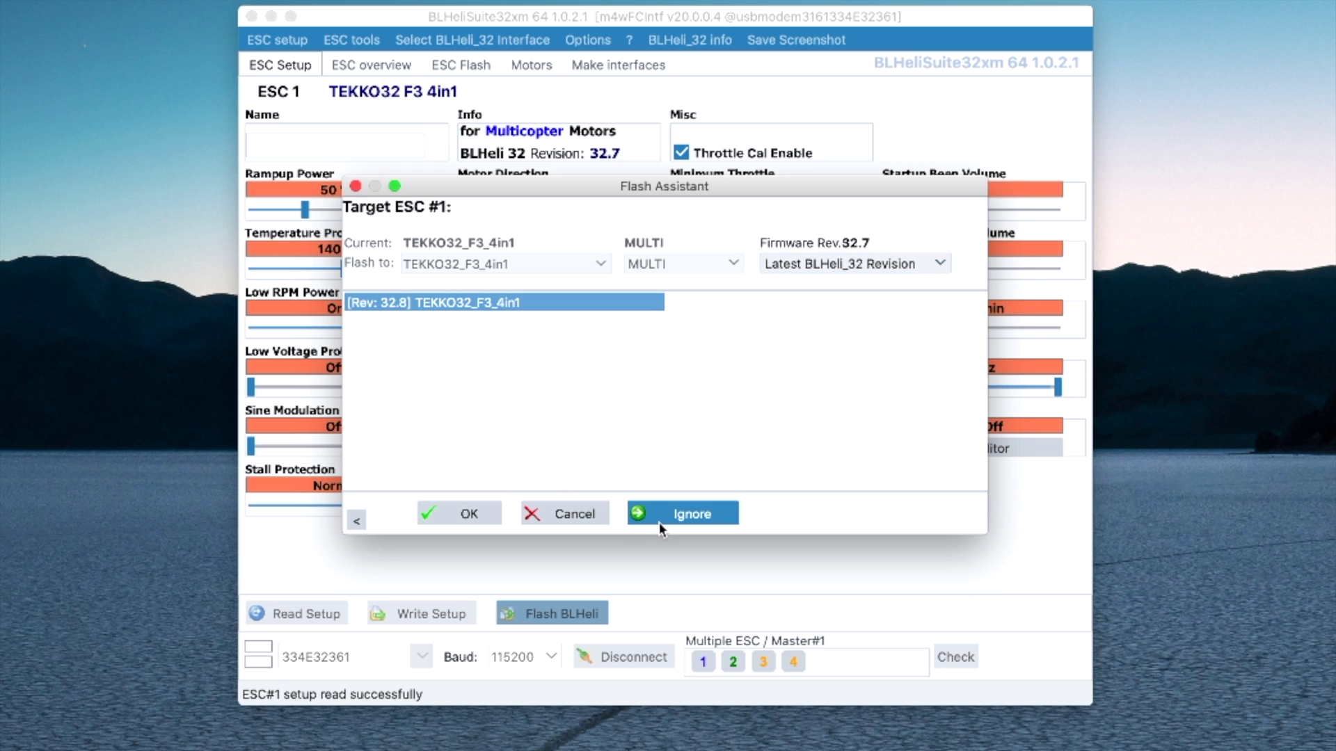
left_click(466, 515)
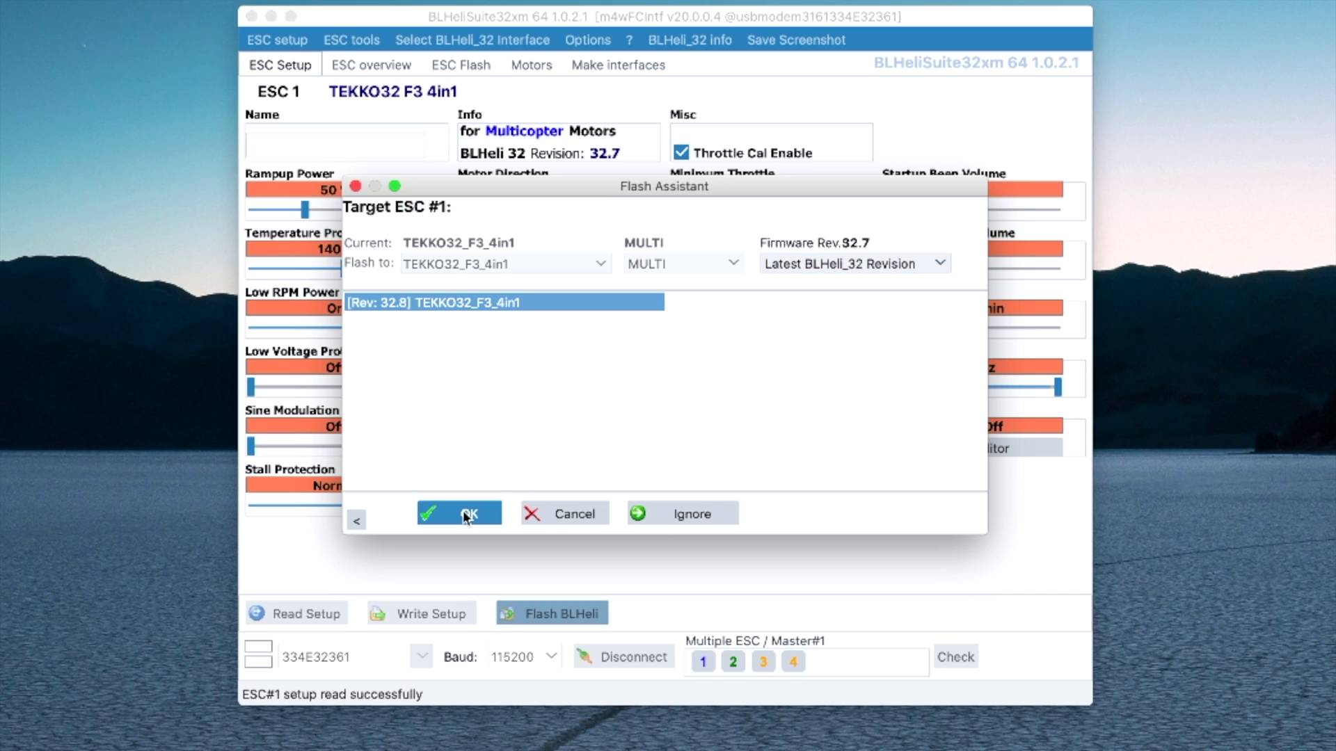
left_click(465, 514)
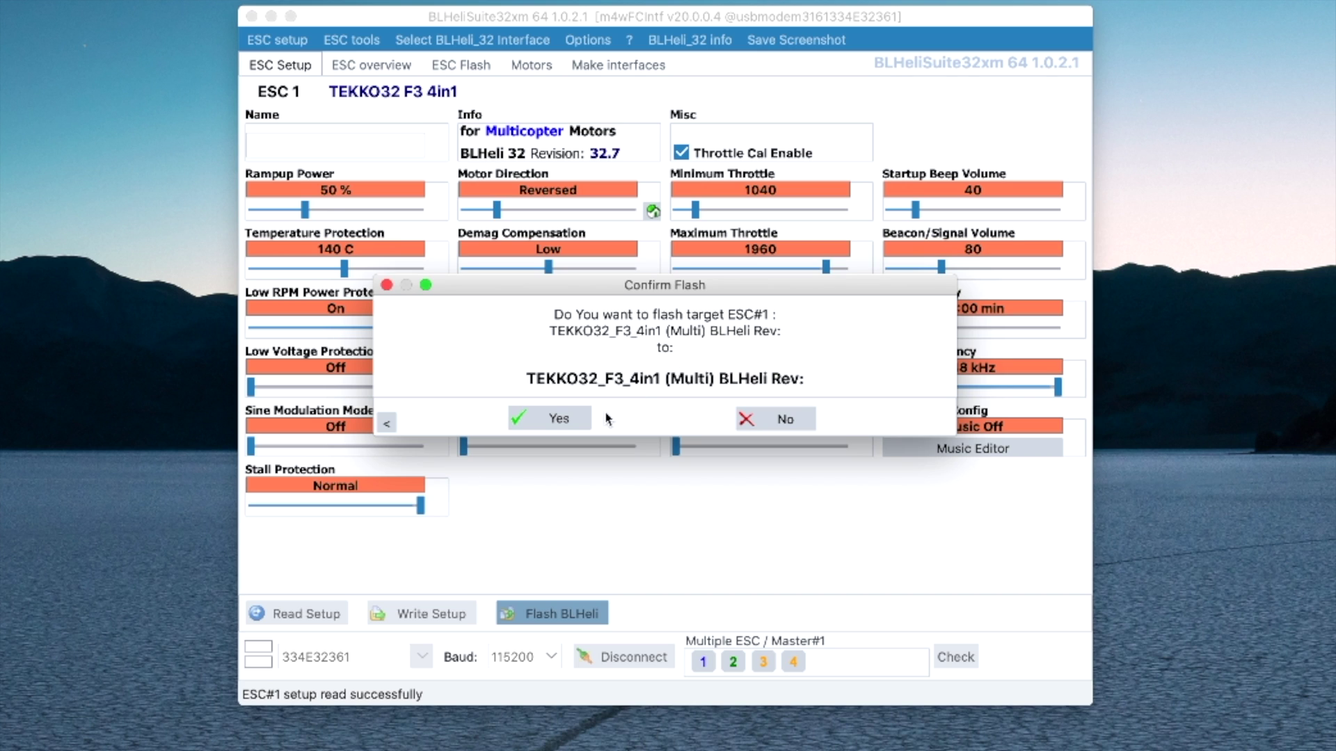
Confirm flashing ESC 1, write the current settings to it and acknowledge the flash report.
left_click(567, 418)
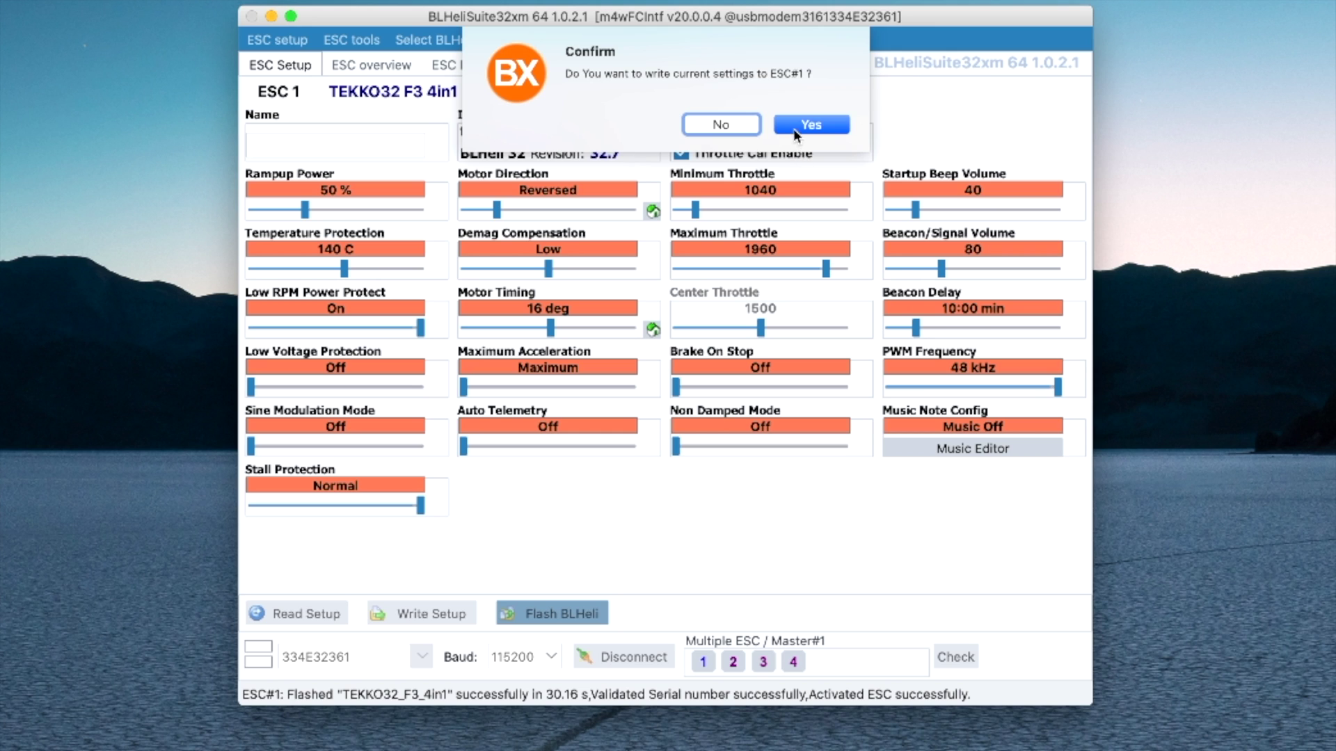
left_click(794, 129)
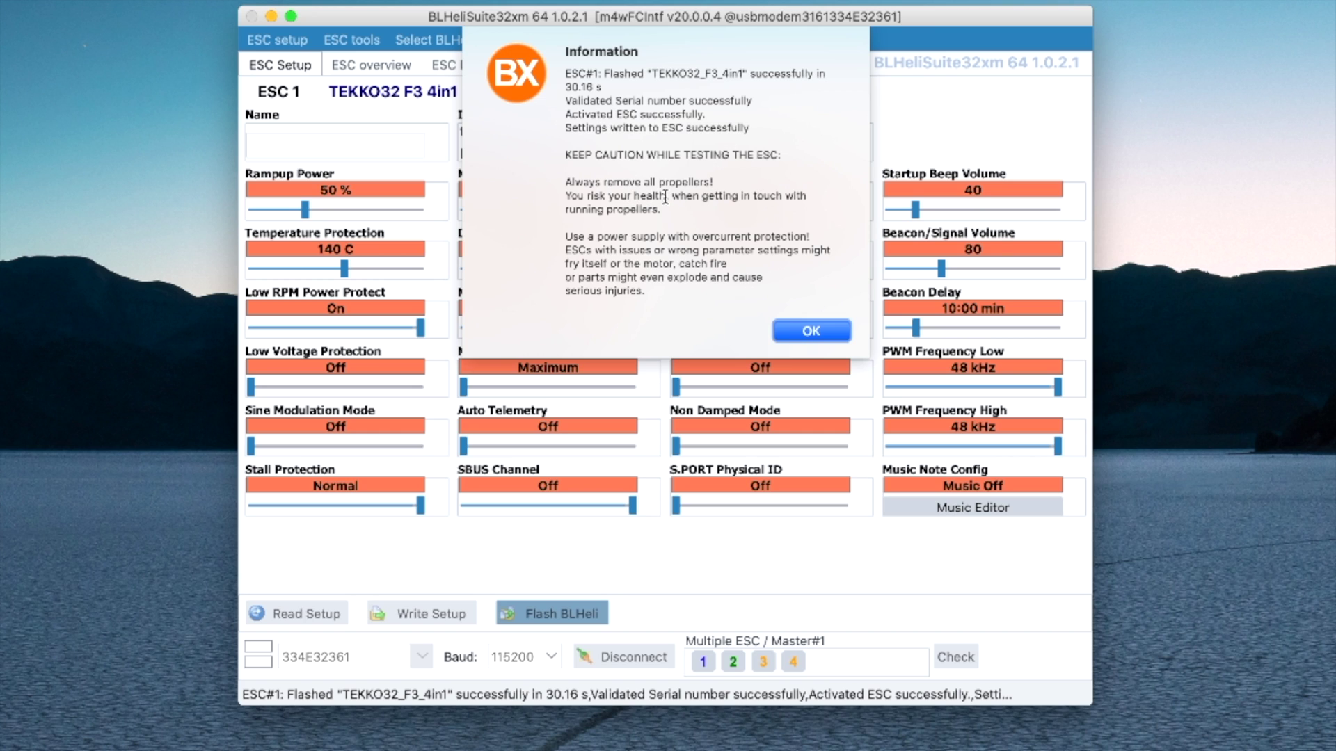
left_click(797, 332)
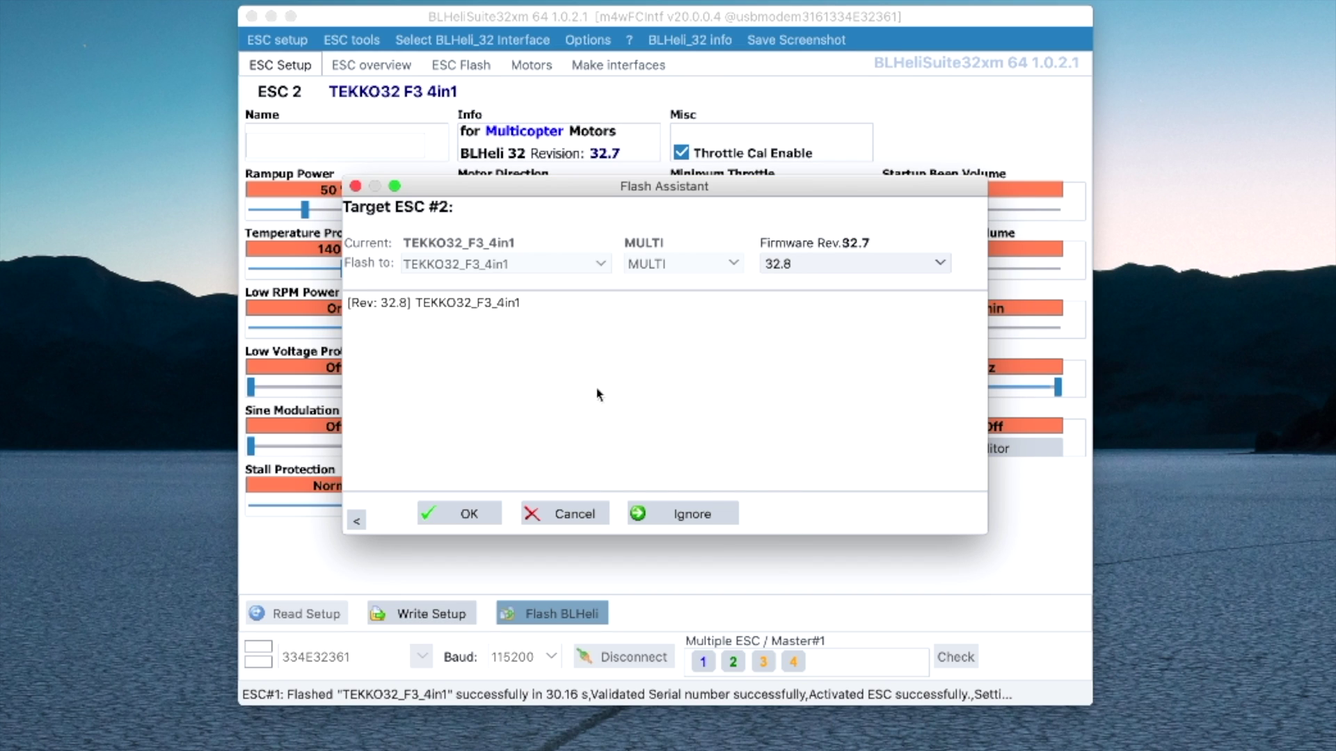
Choose the 32.8 TEKKO32_F3_4in1 firmware for ESC 2 and confirm flashing it.
left_click(462, 301)
left_click(462, 513)
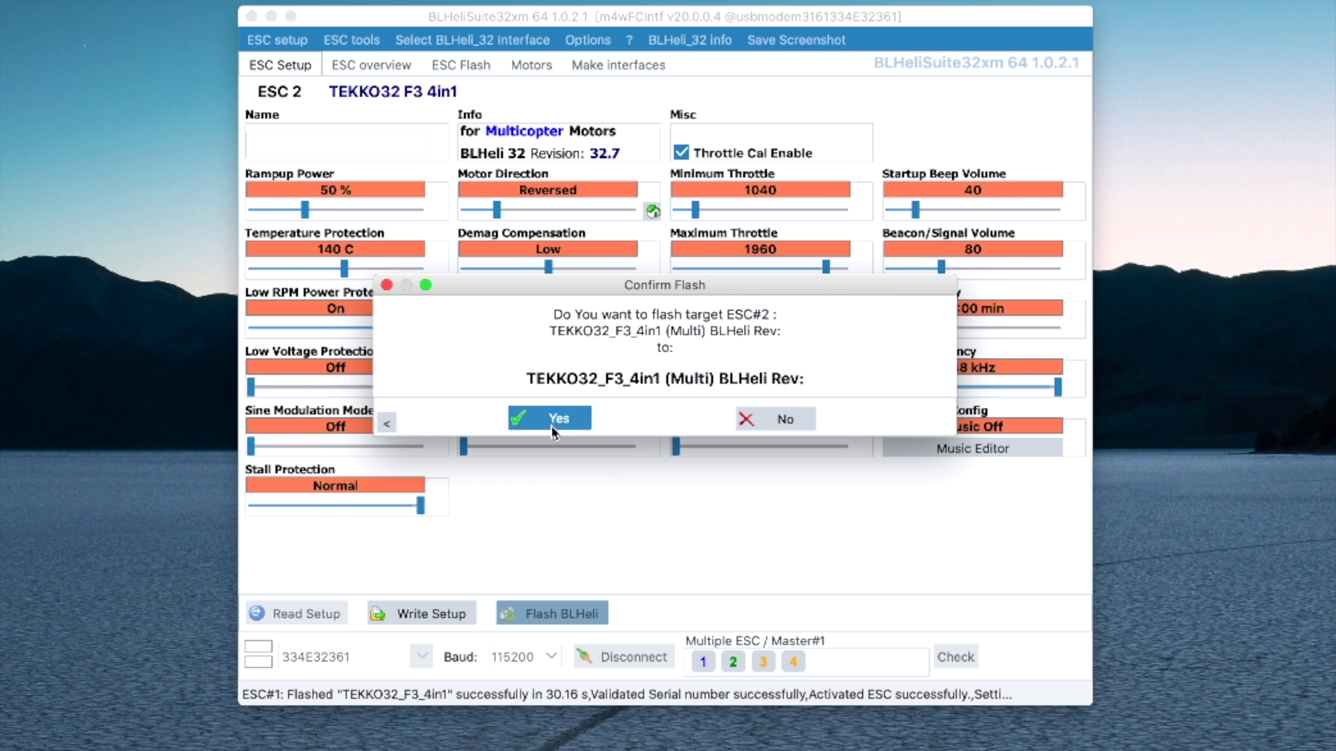
left_click(551, 420)
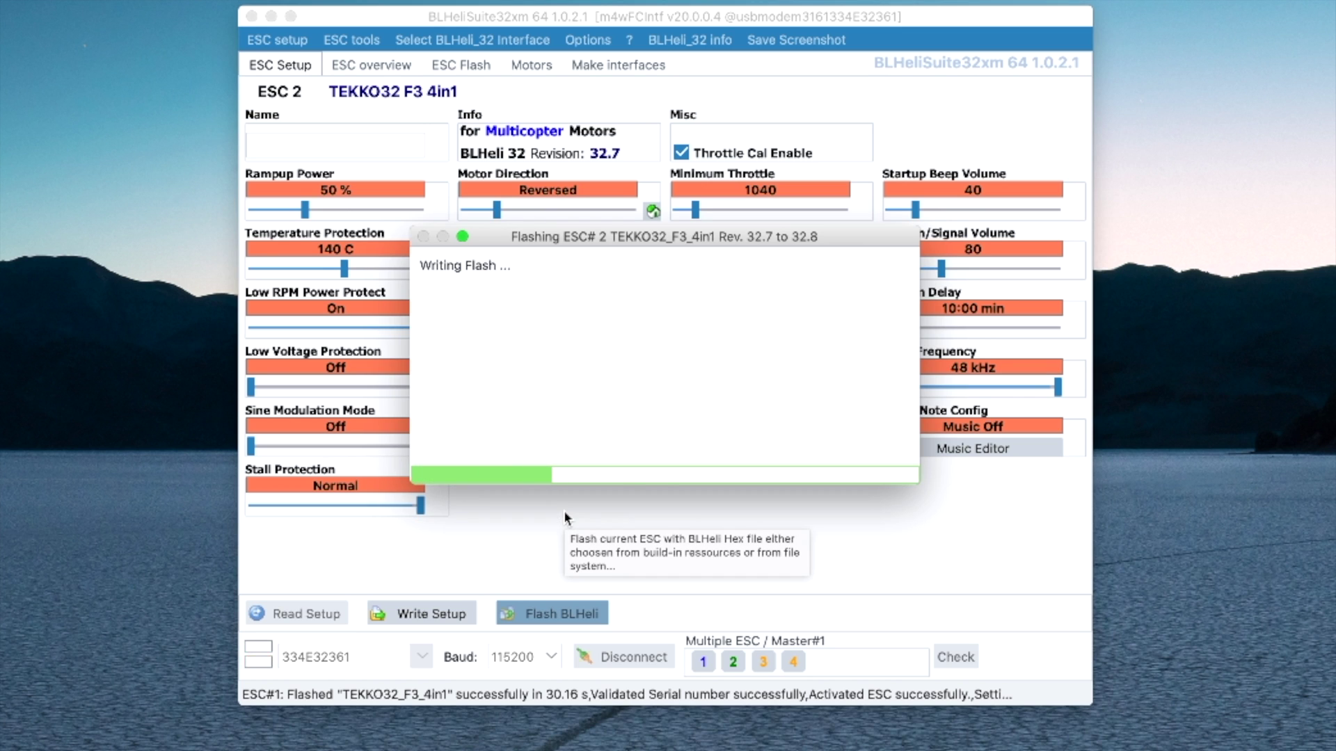
Choose the 32.8 TEKKO32_F3_4in1 firmware for ESC 3 and confirm flashing it.
left_click(546, 304)
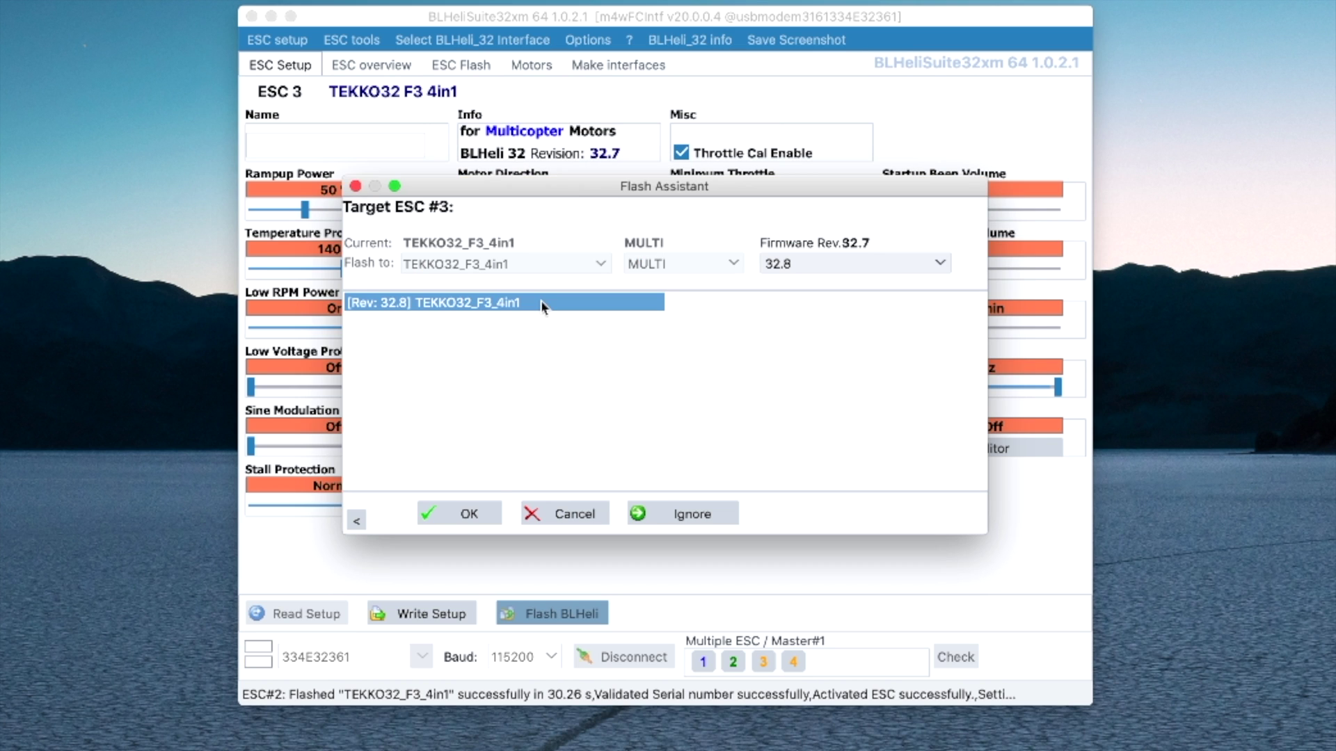
left_click(485, 510)
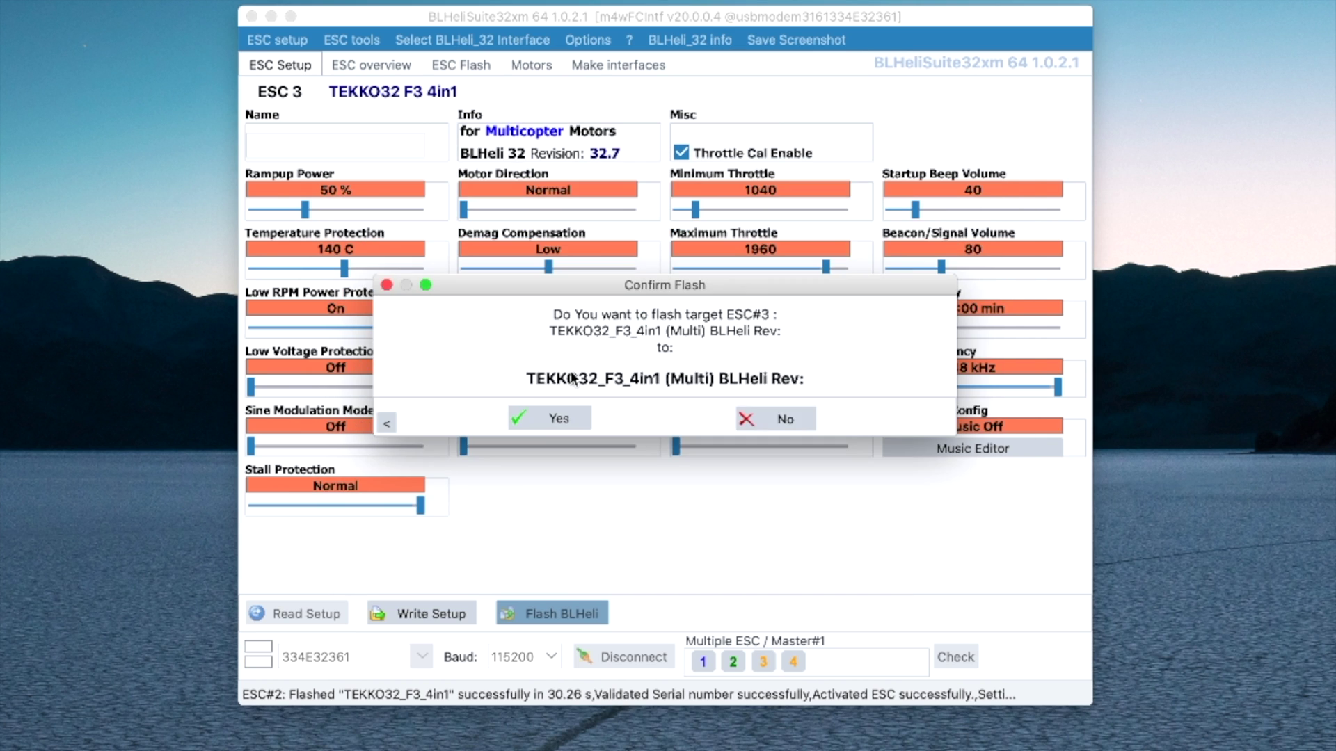
left_click(576, 418)
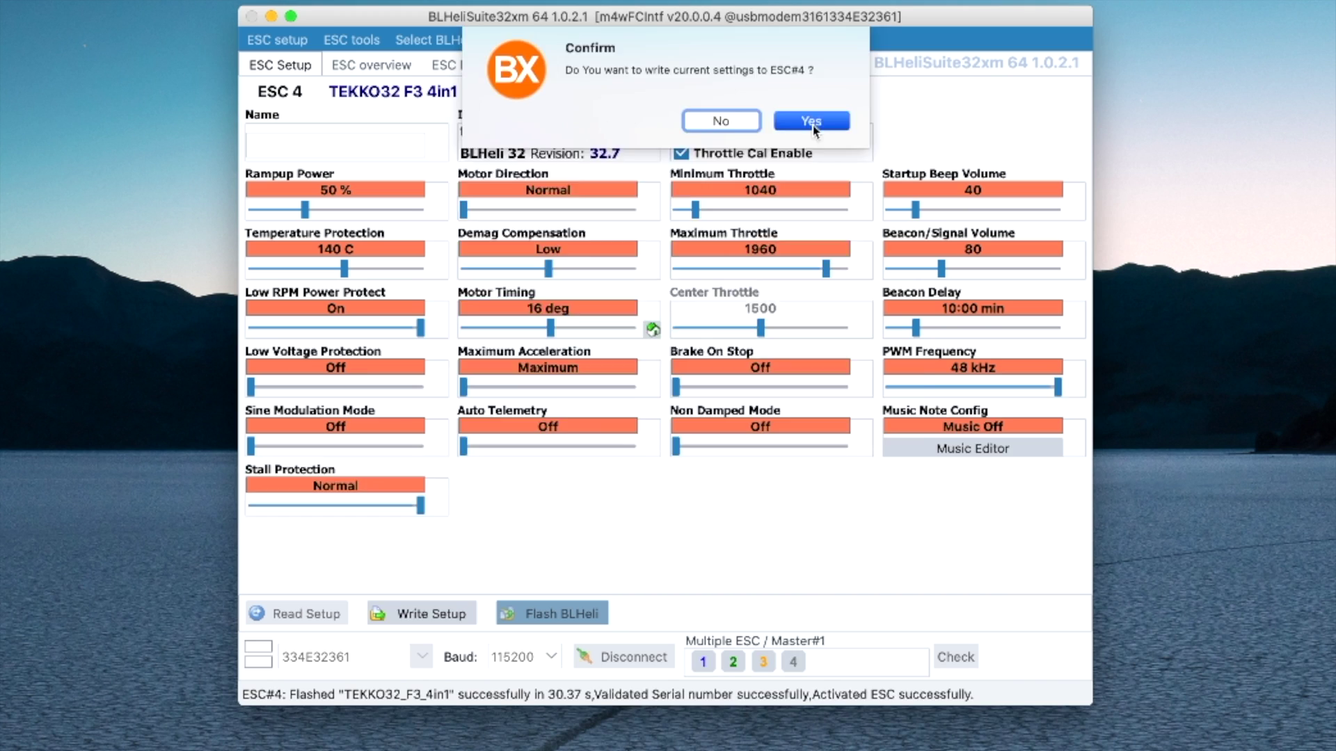
Write the current settings to ESC 4 and check the firmware revision of all four ESCs in the configuration report.
left_click(812, 124)
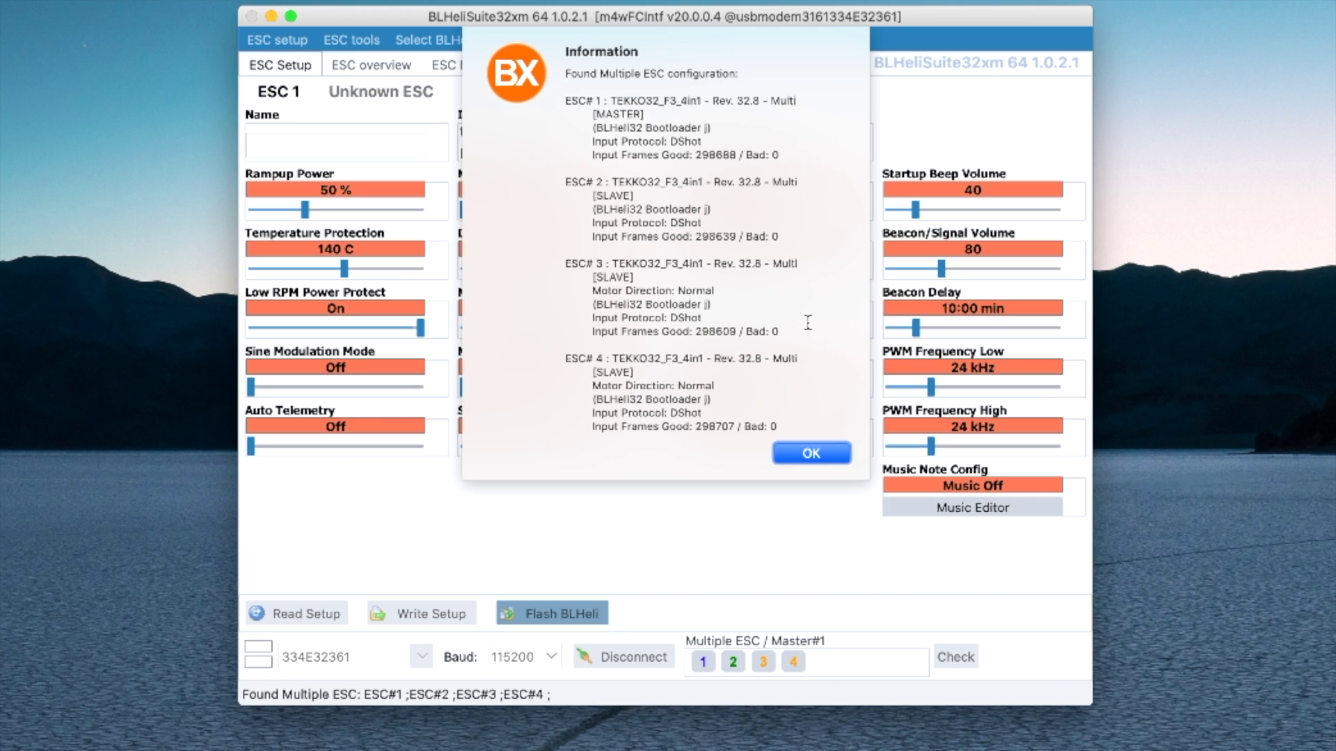
double_click(748, 101)
double_click(749, 182)
double_click(750, 263)
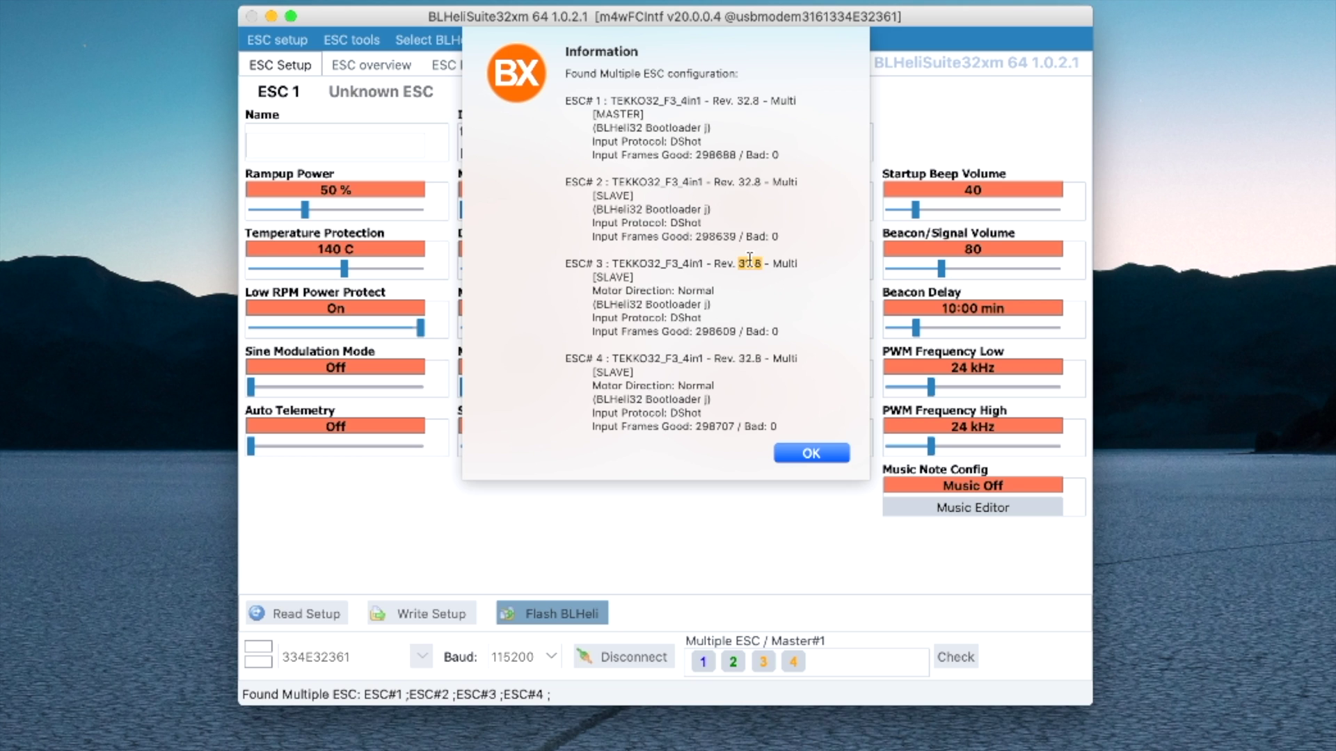
triple_click(745, 359)
left_click(808, 455)
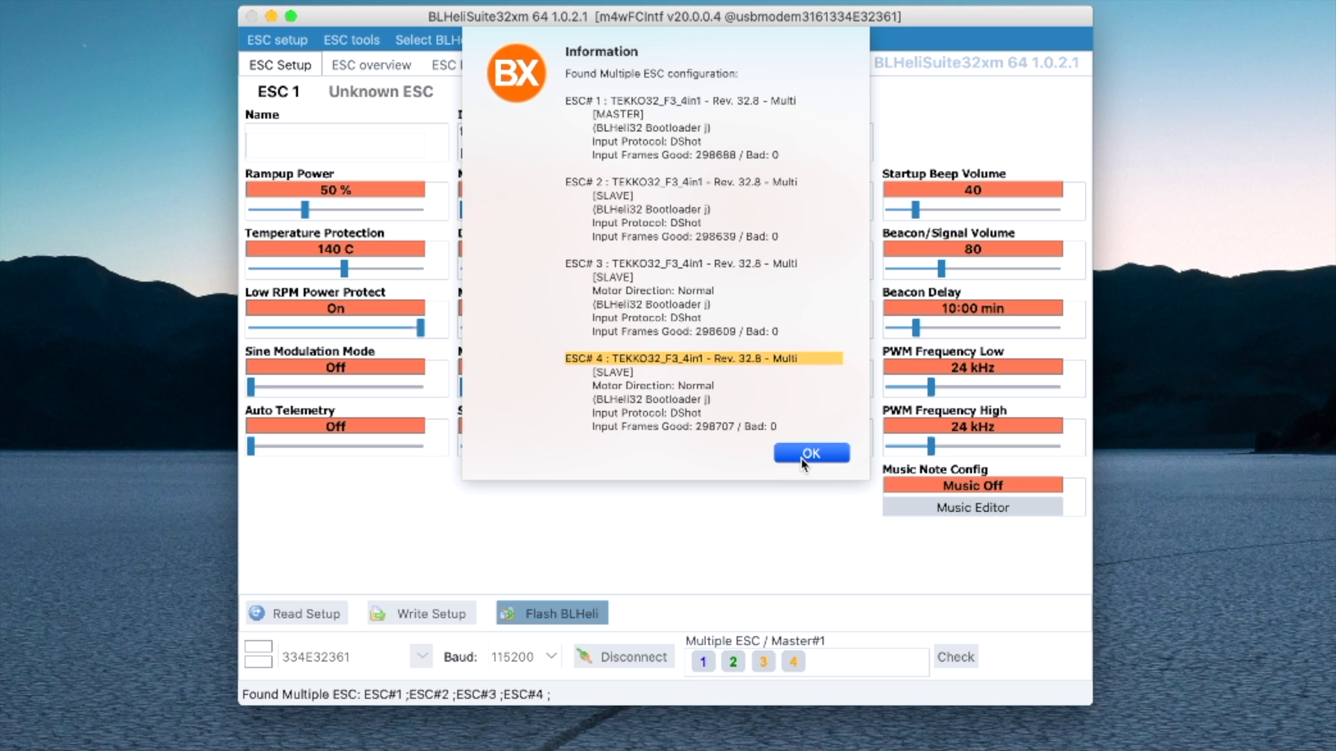
Show the ESC overview in an enlarged window and compare the settings of all four ESCs.
left_click(402, 64)
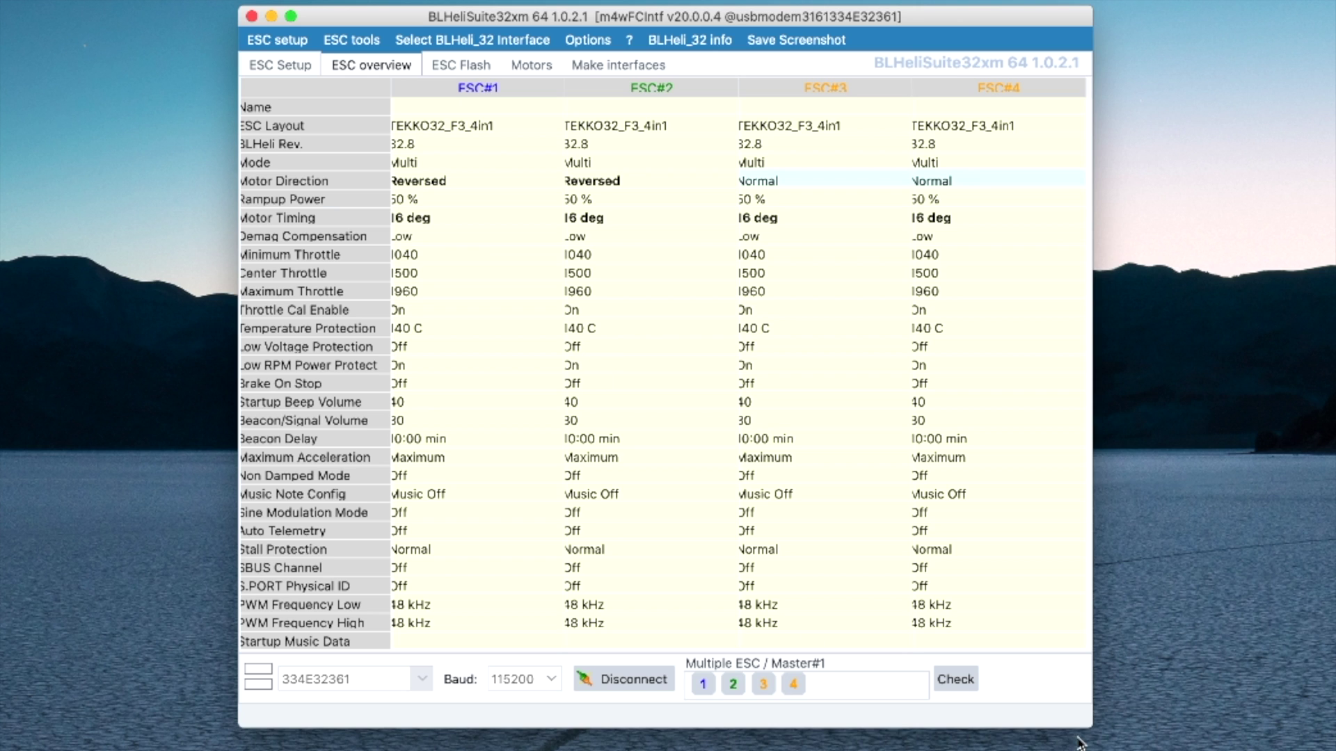
left_click_drag(1090, 727, 1189, 750)
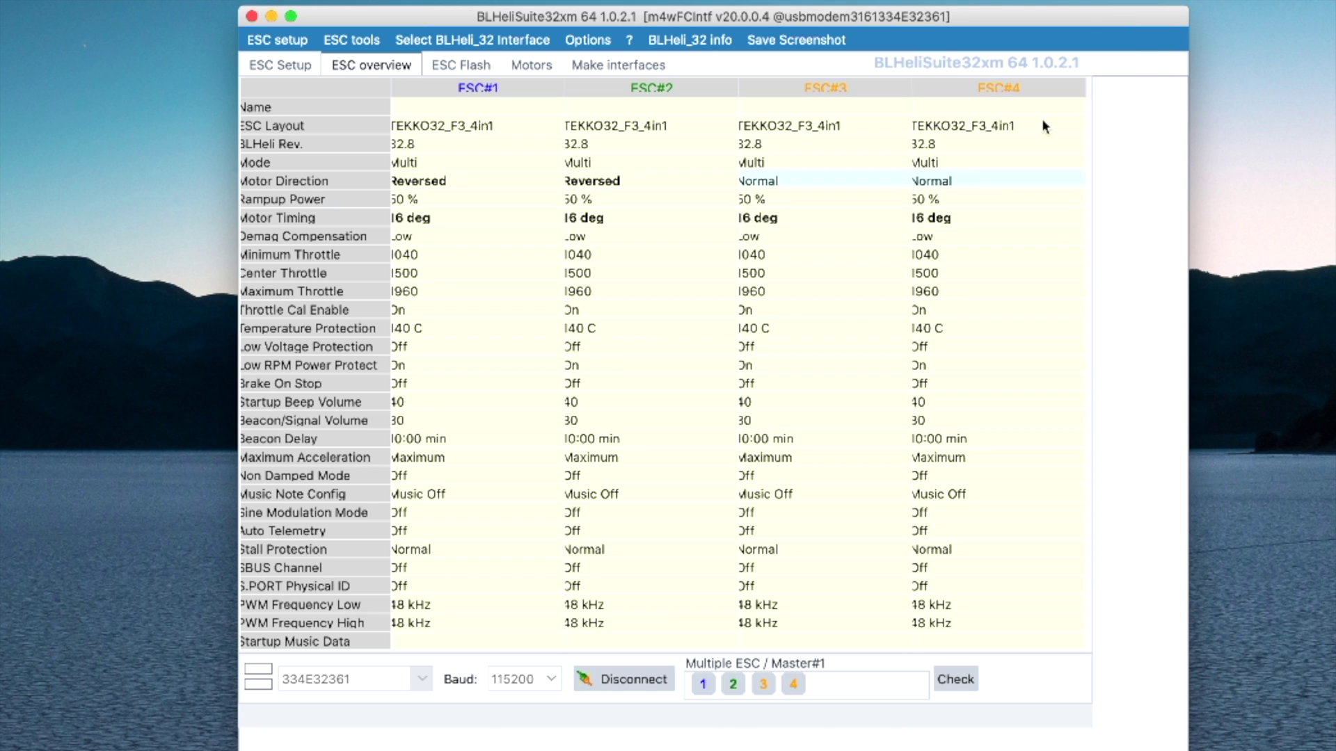
left_click_drag(910, 89, 912, 90)
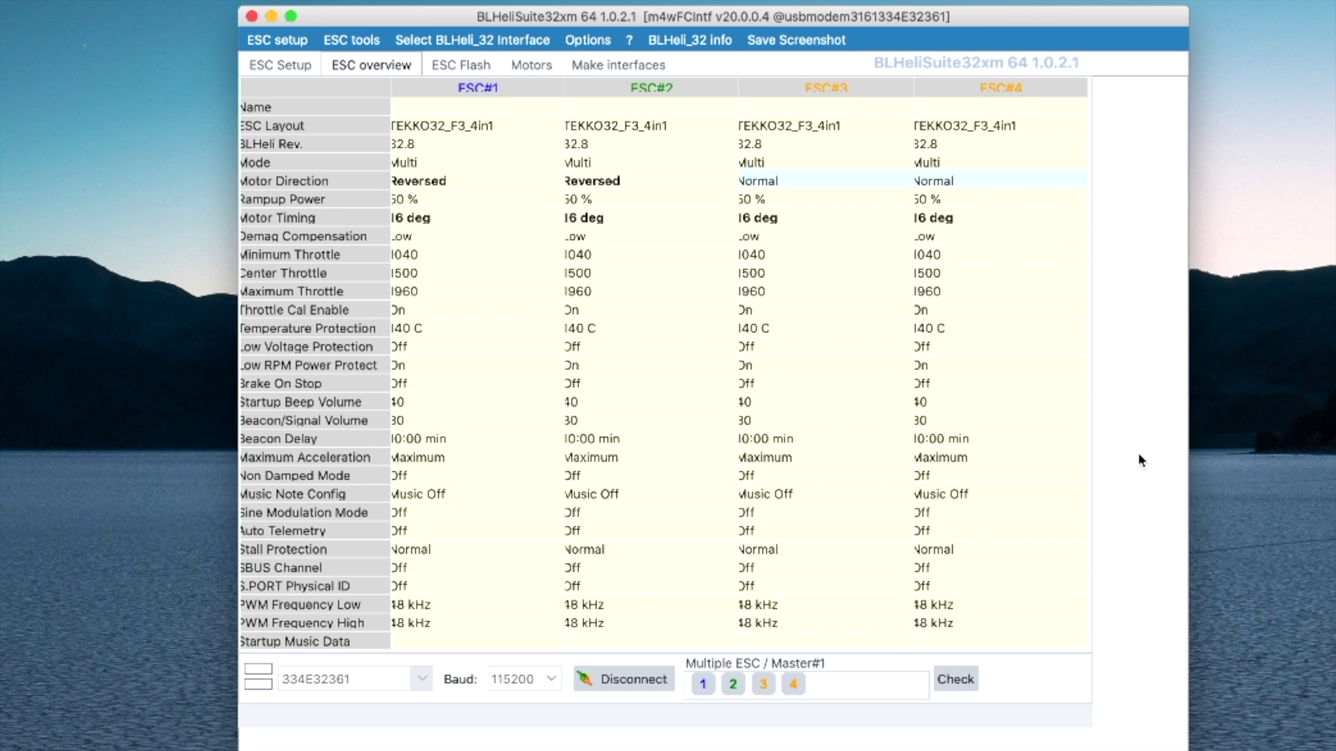
In the ESC setup, set PWM Frequency Low to 24 kHz with PWM Frequency High at 48 kHz, and write the setup to all four ESCs.
left_click(313, 67)
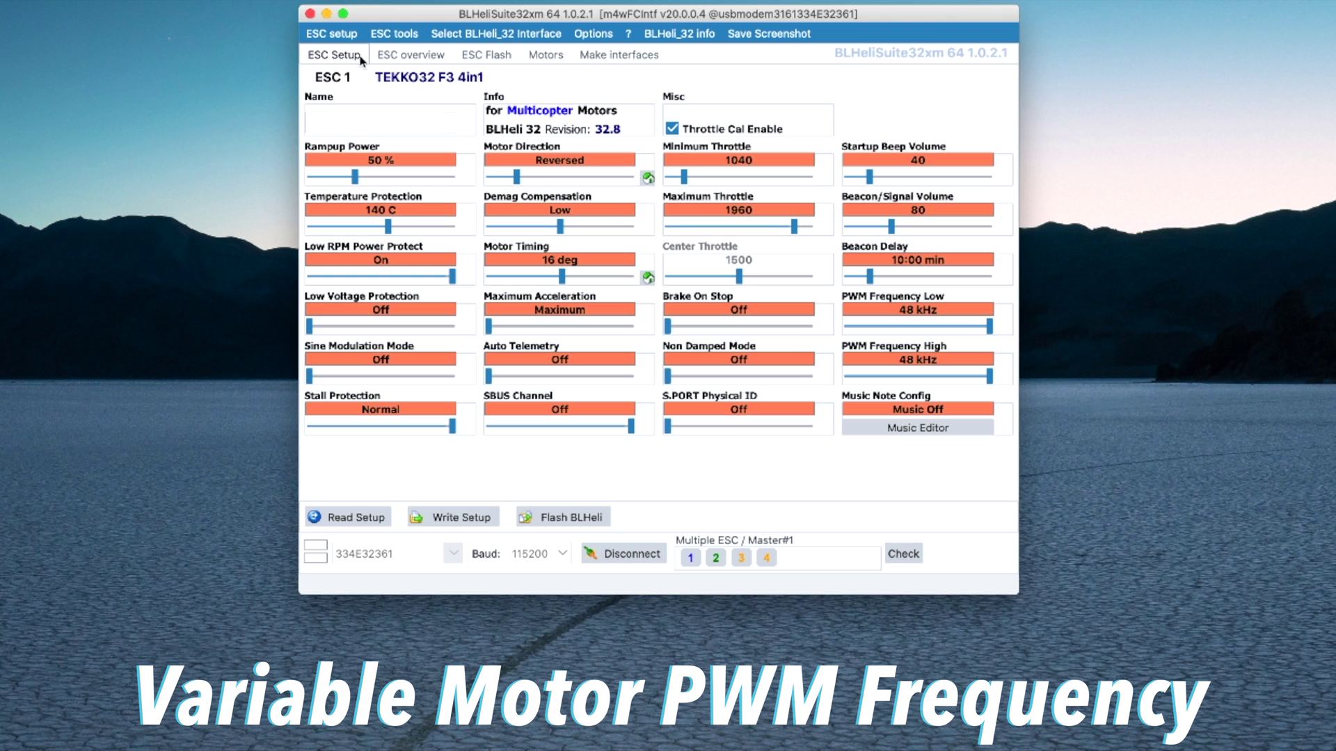
left_click(875, 325)
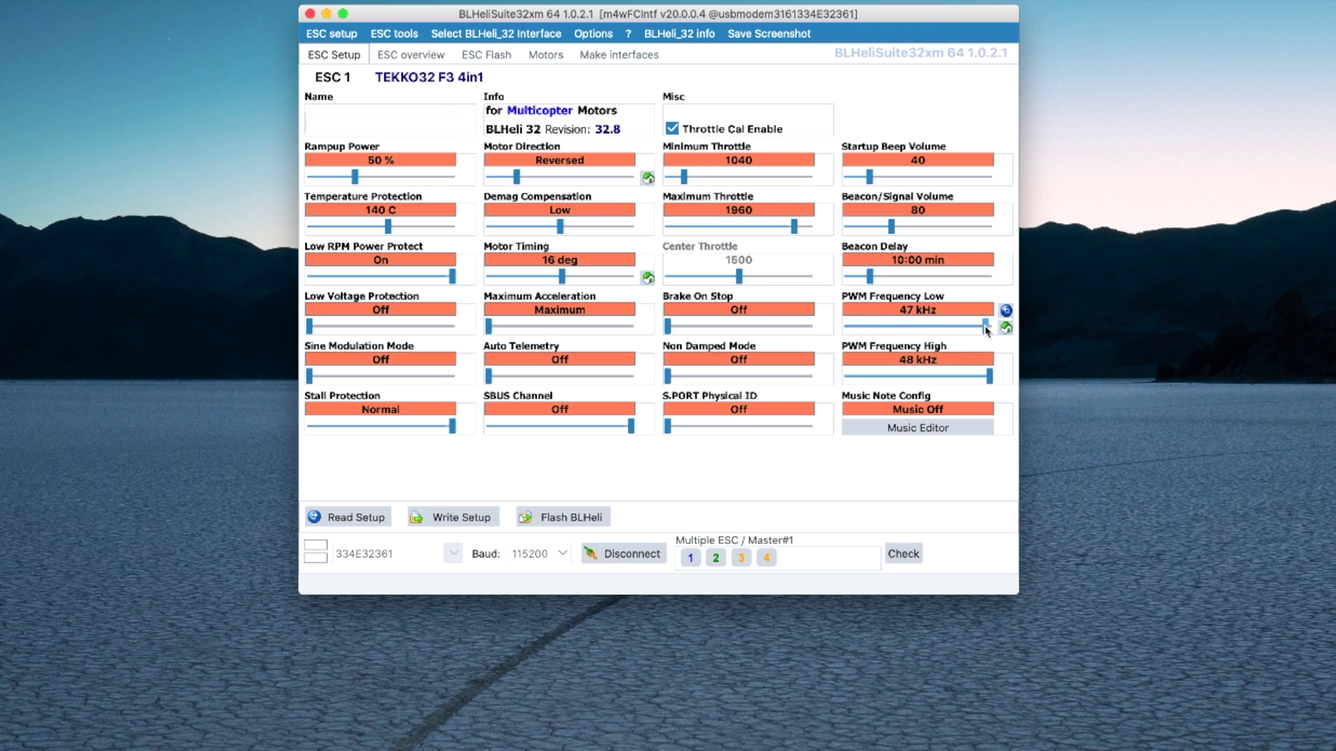
left_click_drag(986, 330, 923, 328)
mouse_move(987, 375)
left_mouse_down()
mouse_move(922, 375)
mouse_move(992, 378)
left_mouse_up()
left_click_drag(923, 325, 885, 329)
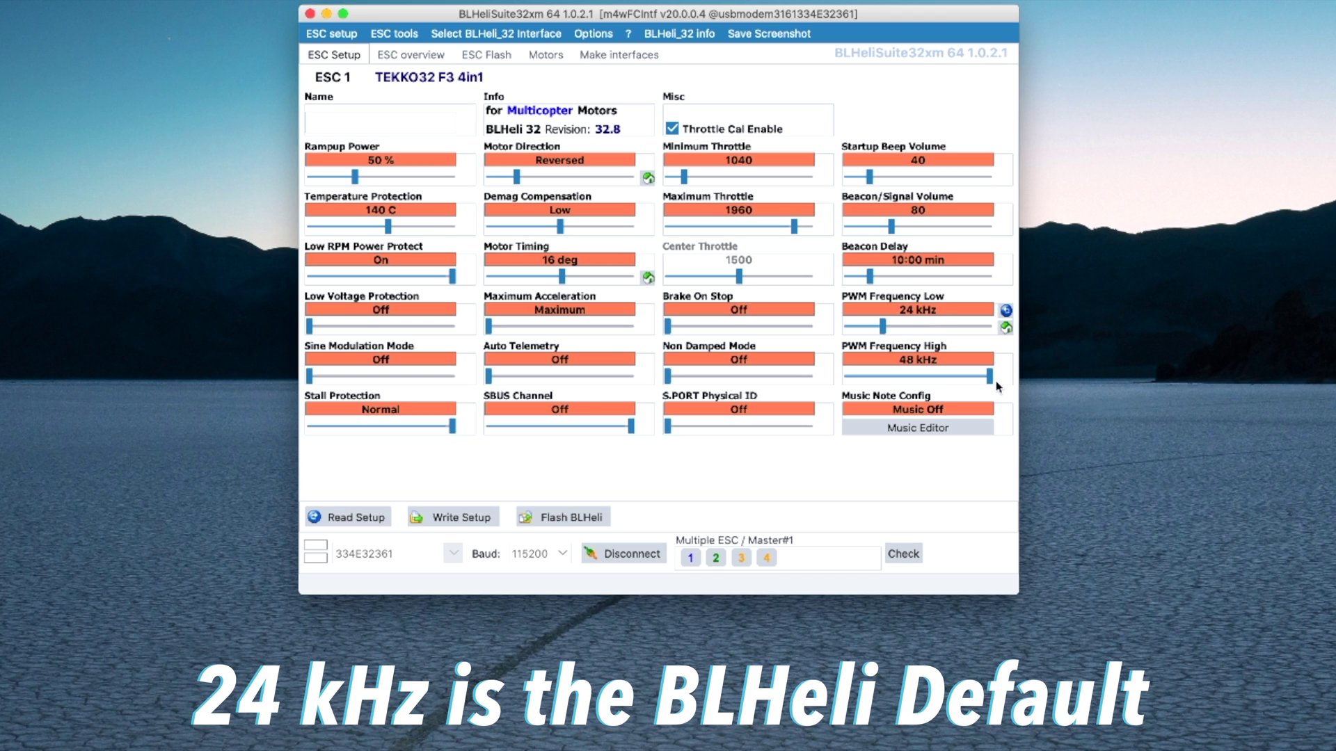
mouse_move(995, 381)
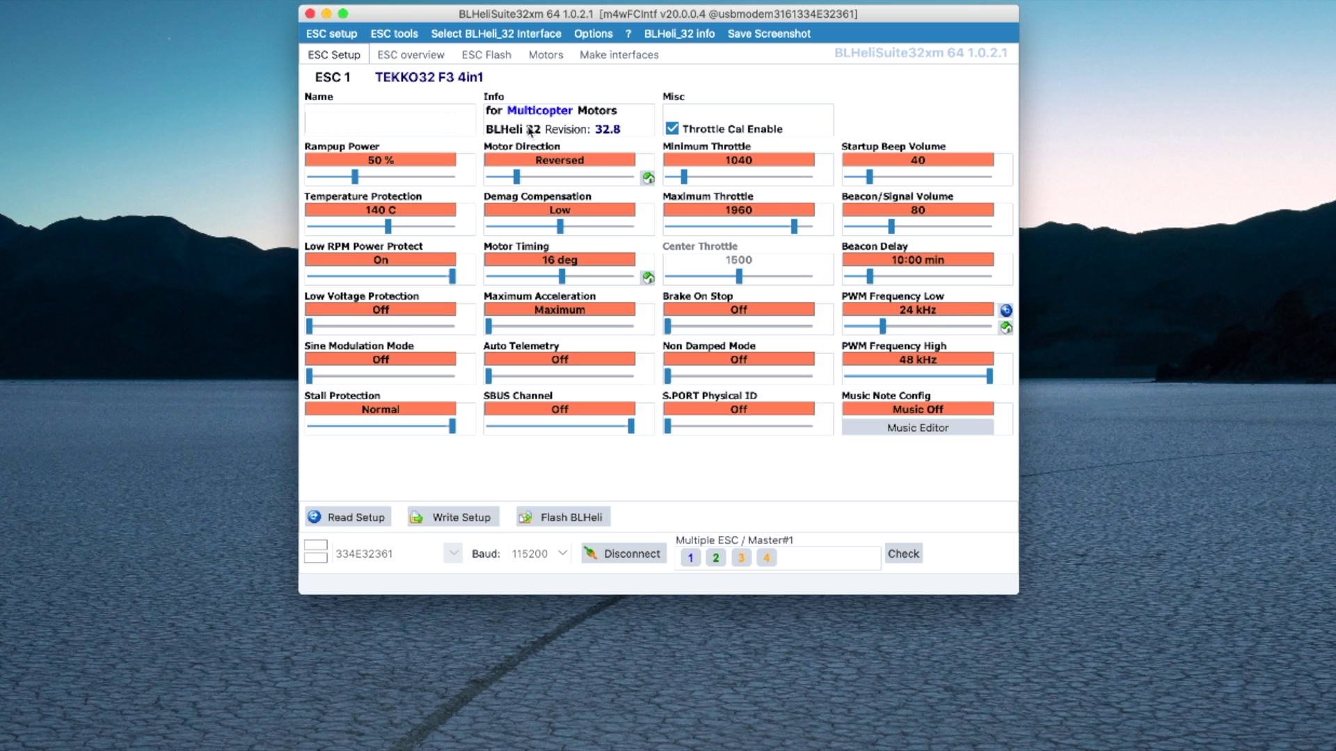
left_click(455, 518)
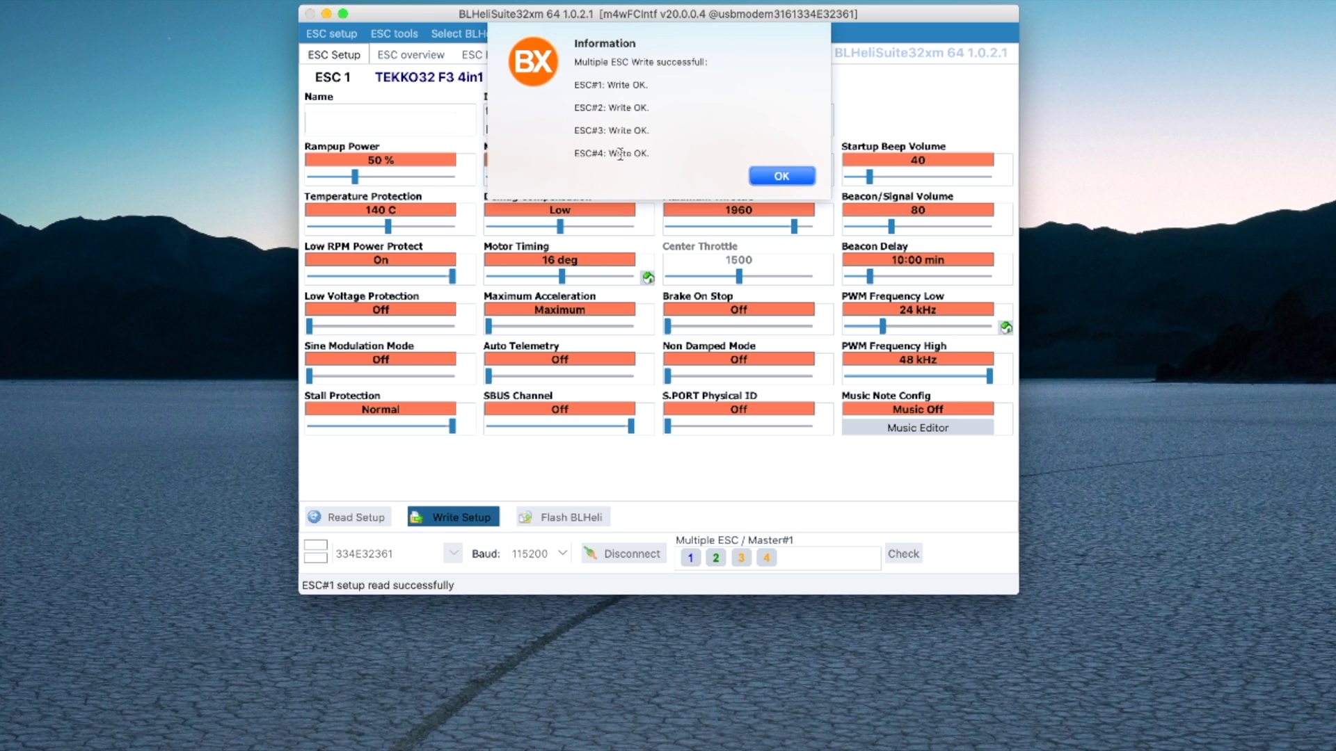
left_click(775, 174)
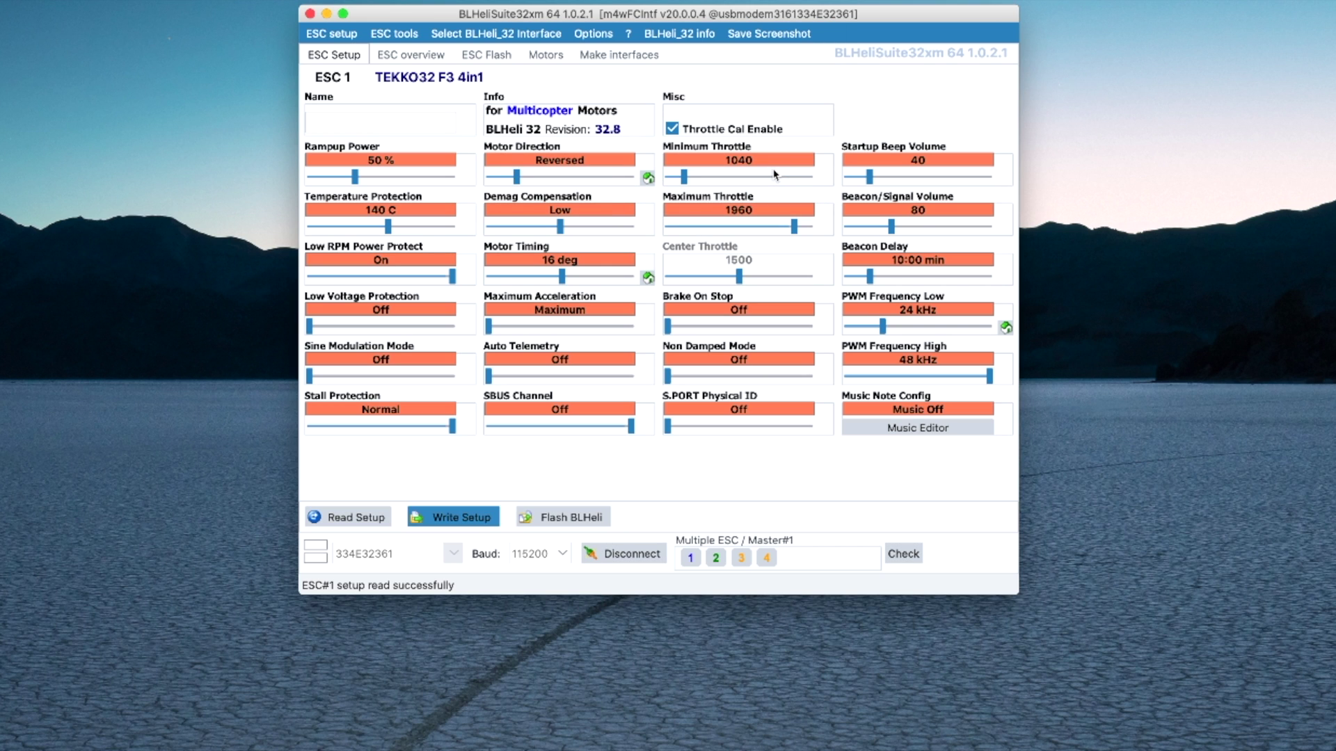